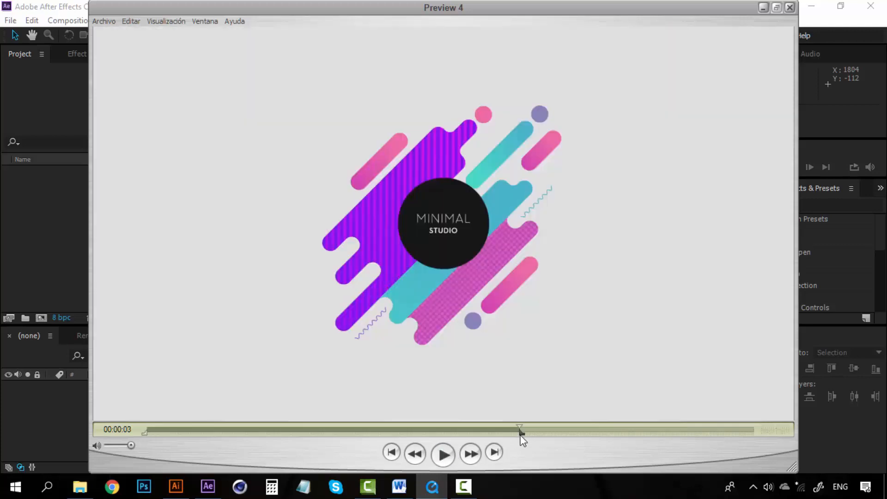
- Scrub through the Preview 4 video to review the finished logo animation, and close the player
drag(519, 433, 477, 425)
drag(475, 431, 143, 410)
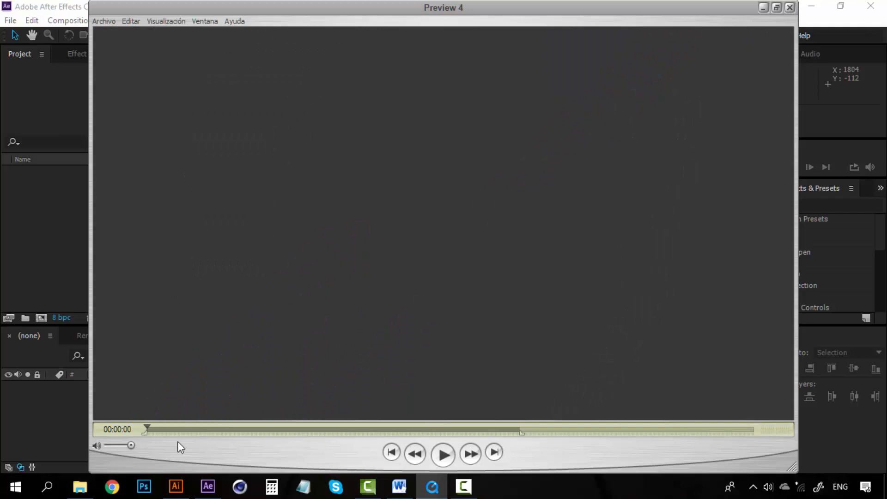
drag(254, 430, 334, 429)
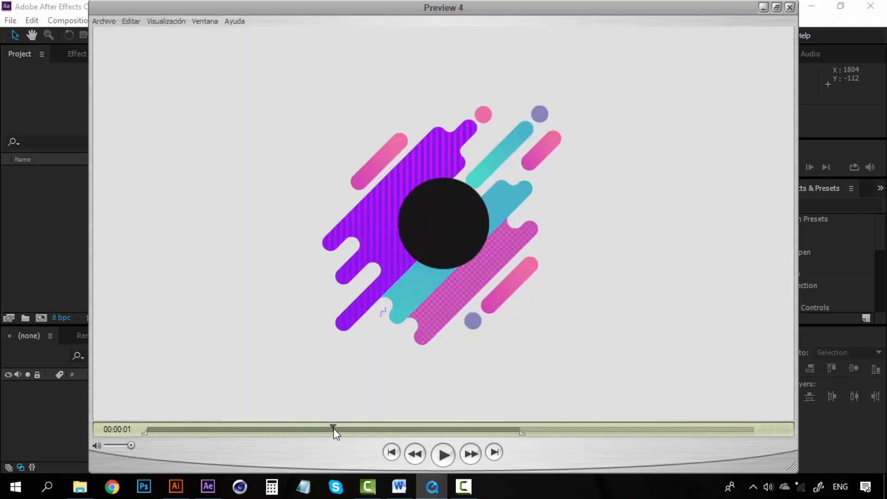
click(790, 7)
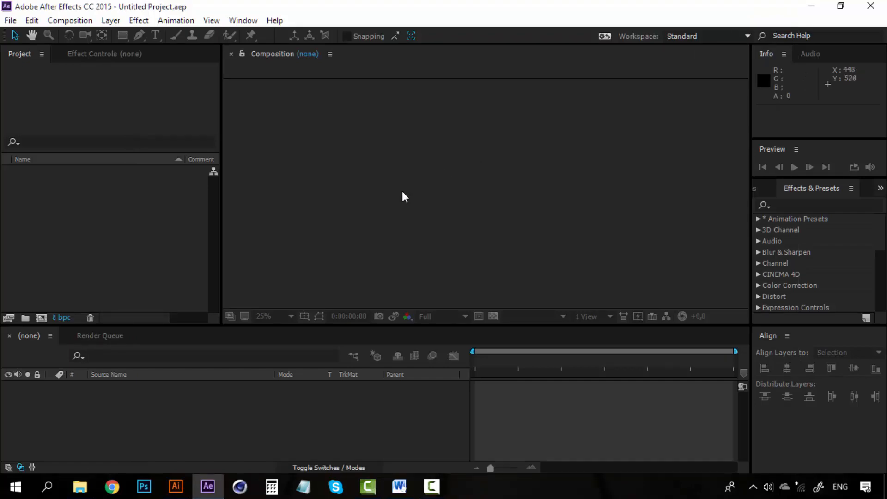
- Switch to Illustrator and examine which layers hold the individual ball and rectangle shapes of the logo in Logo.ai
click(176, 486)
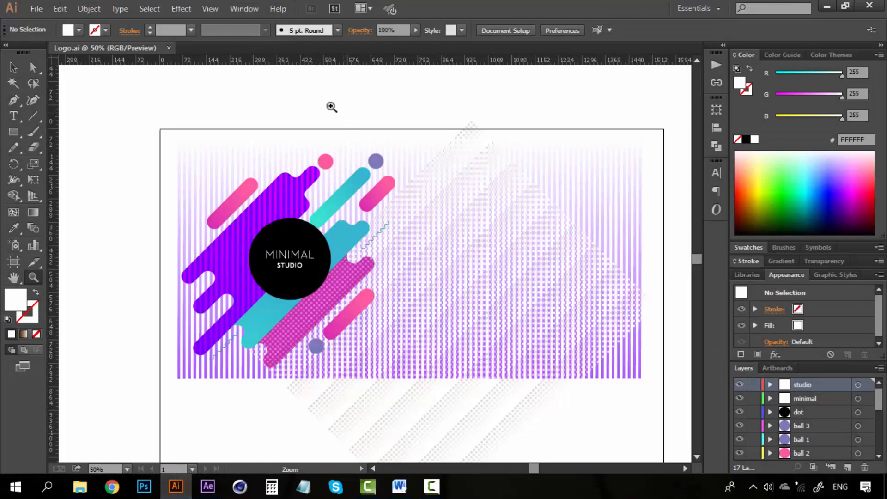
drag(153, 113, 418, 374)
key(v)
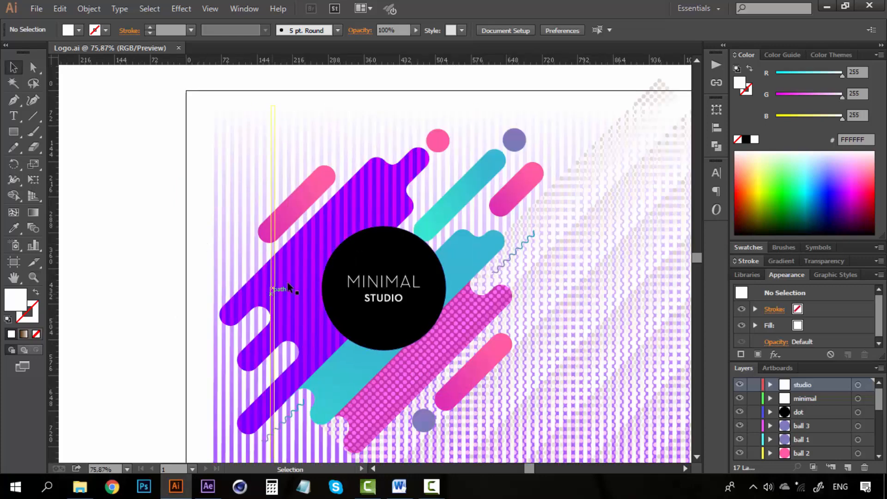
drag(357, 239, 303, 232)
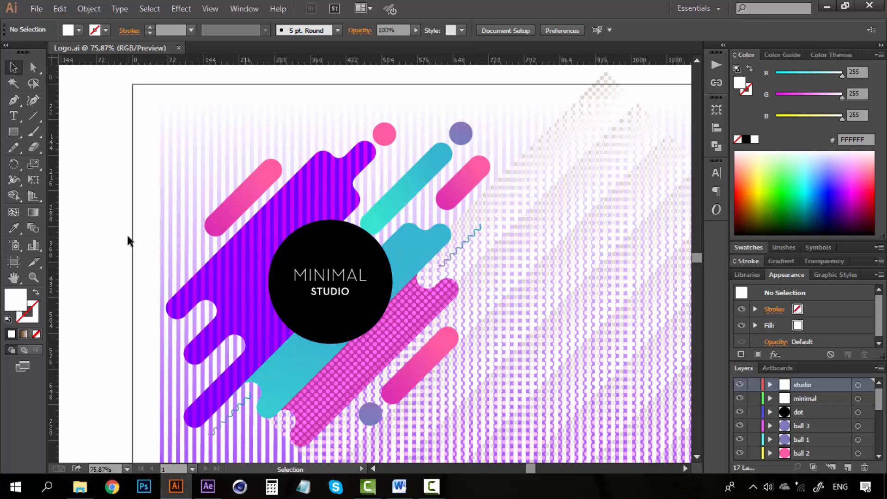
click(392, 134)
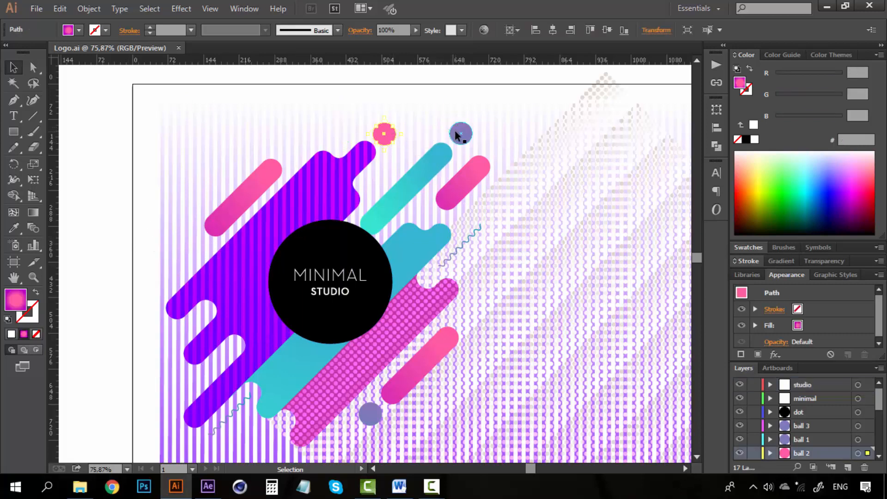
click(230, 221)
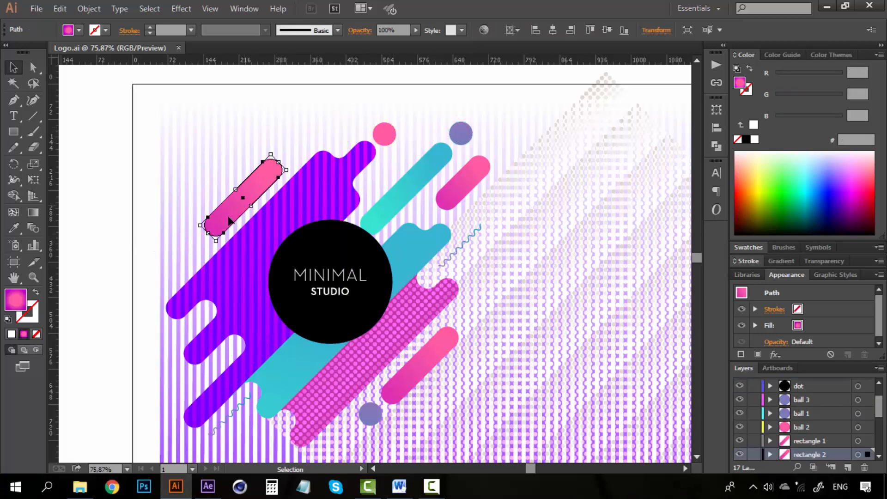
click(99, 267)
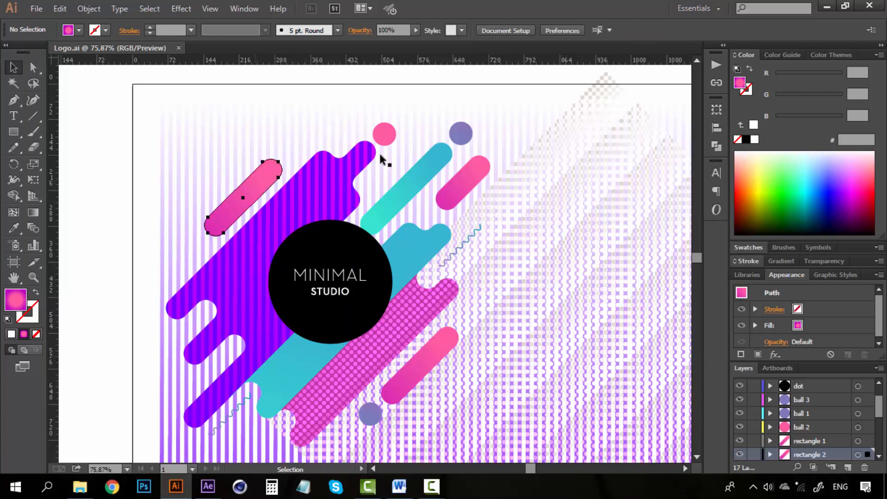
click(421, 172)
click(459, 180)
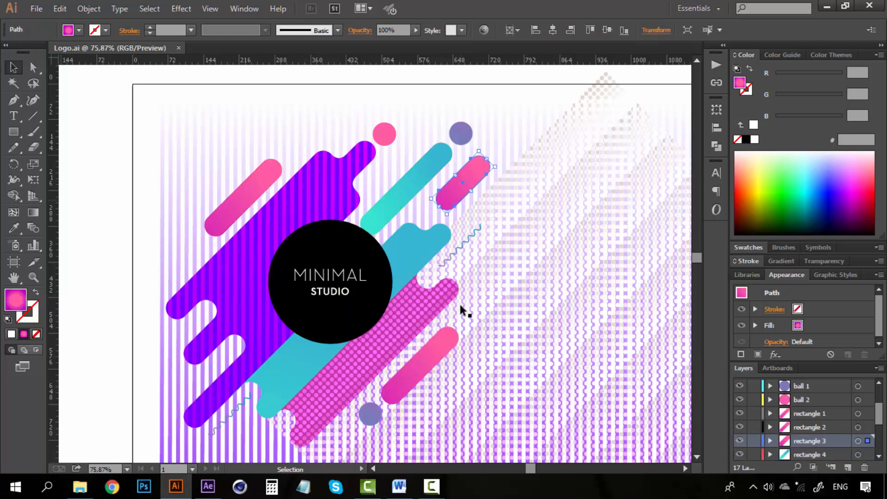
click(438, 346)
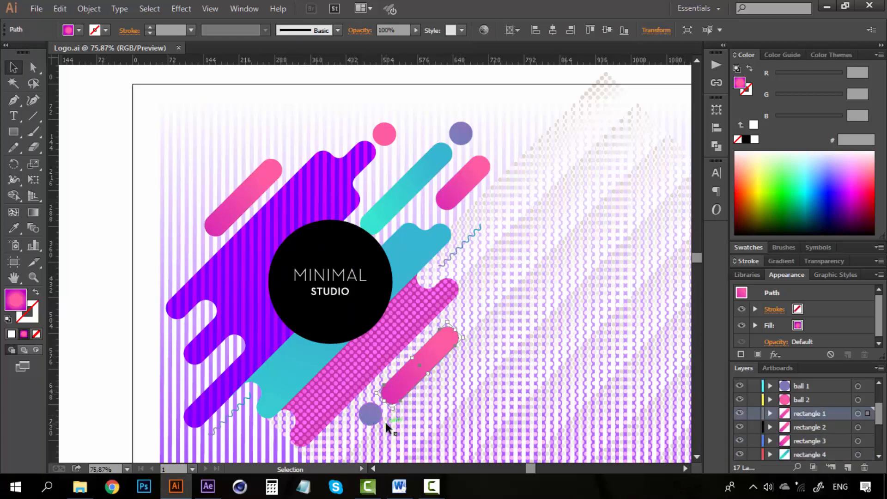
click(370, 413)
click(463, 137)
click(391, 135)
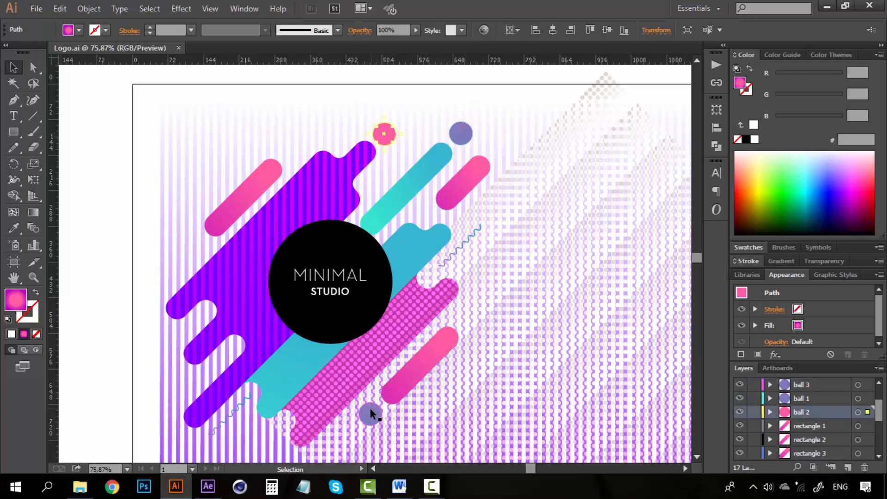
- Examine the pink splat's dot pattern and the purple splat's stripe pattern with their layers, and review the whole artboard
click(301, 354)
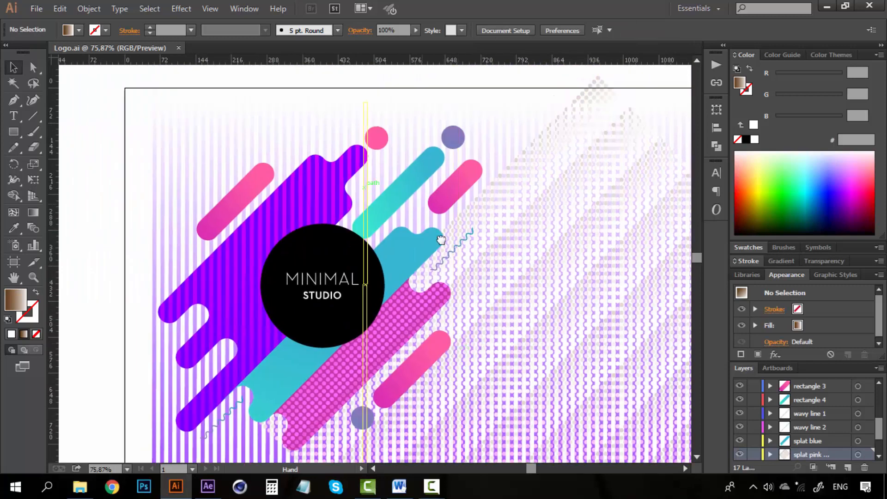
drag(441, 239, 464, 283)
click(326, 175)
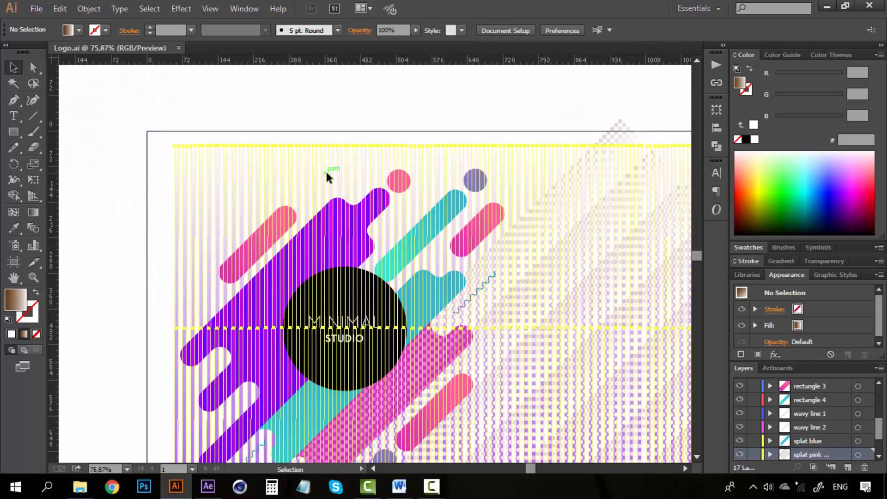
click(347, 114)
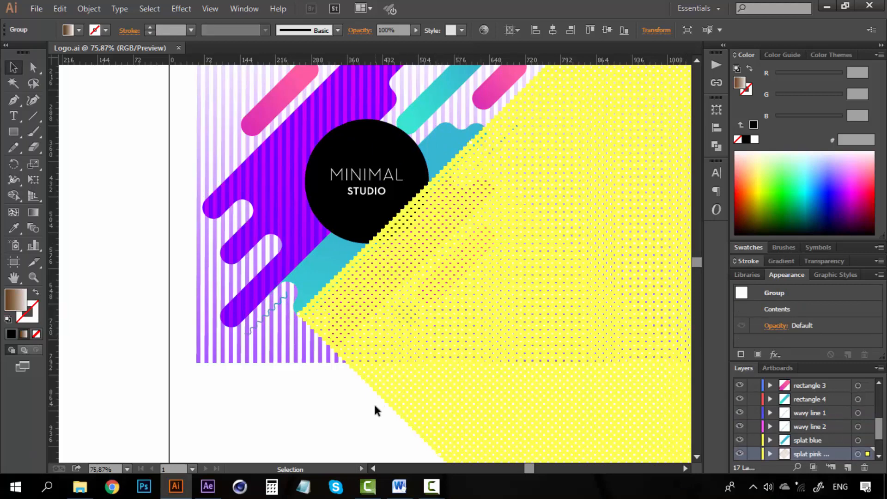
click(301, 125)
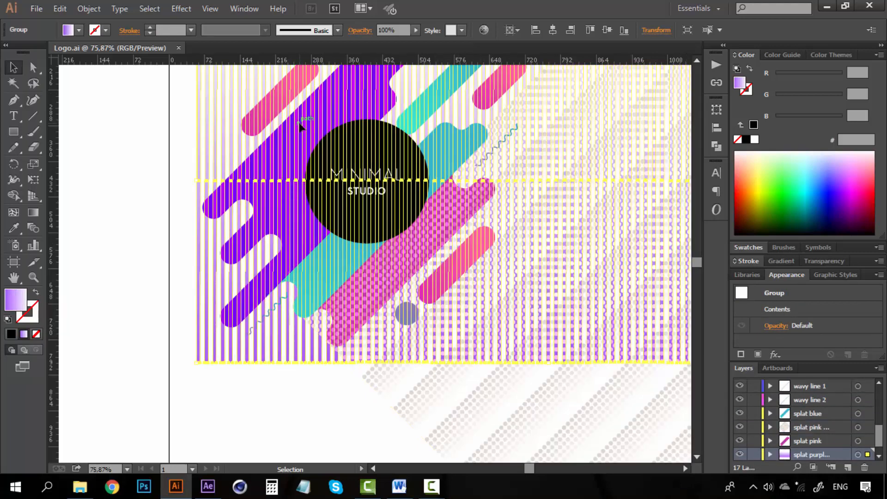
scroll(301, 124, up, 3)
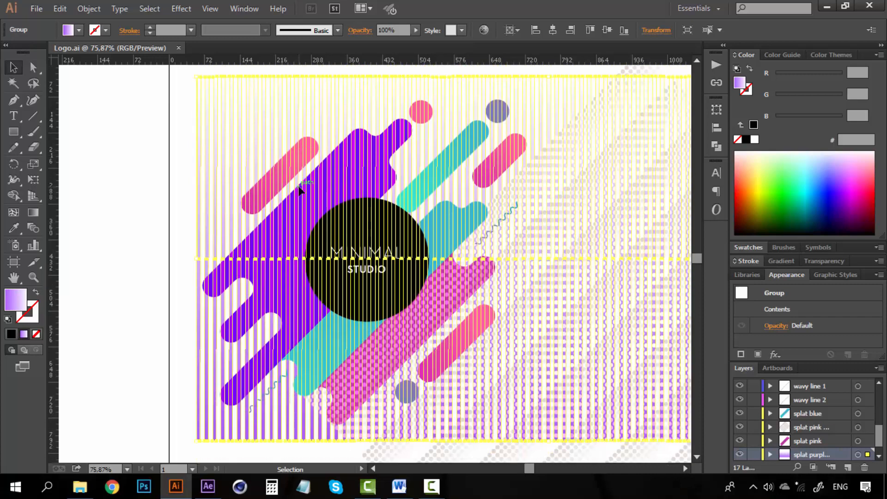
click(129, 146)
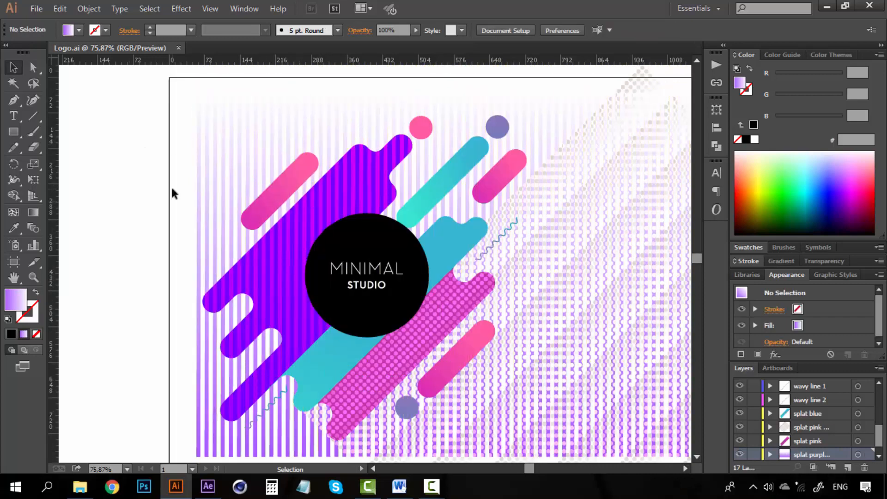
key(z)
alt+click(444, 311)
alt+click(444, 311)
alt+click(445, 311)
drag(299, 211, 361, 248)
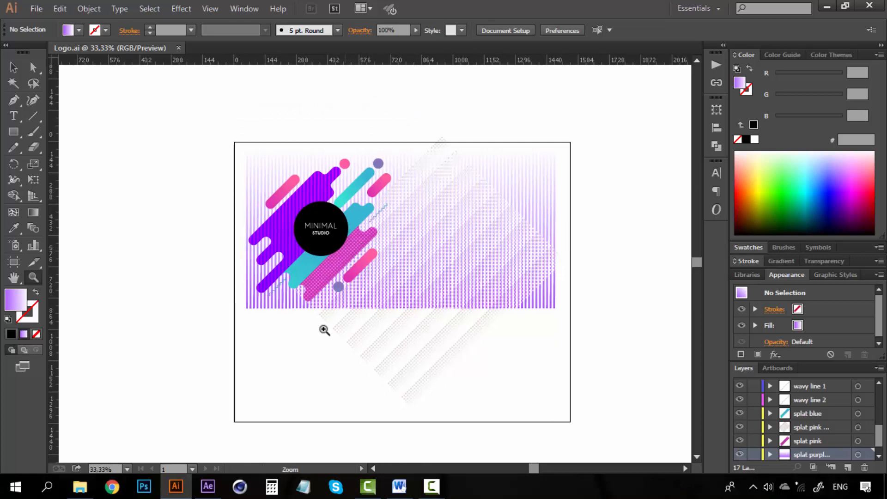
key(v)
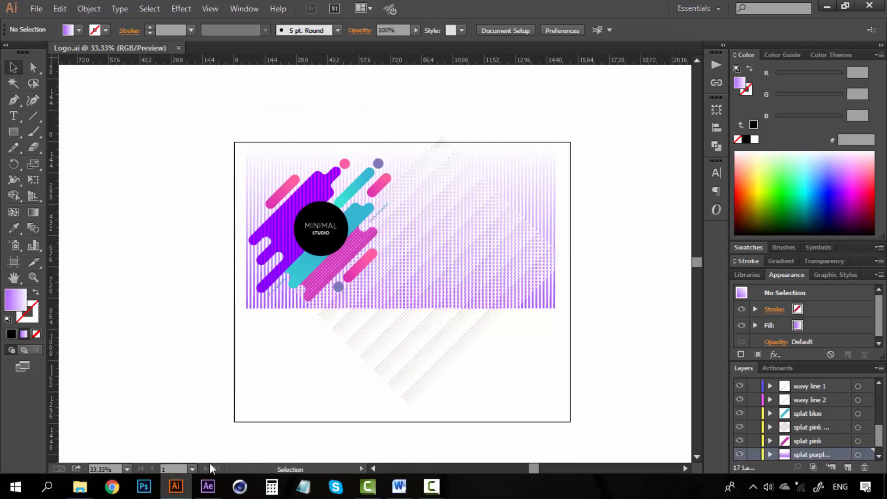
- Switch to After Effects and import the Illustrator file Logo from the desktop (Escritorio) as a composition
click(207, 486)
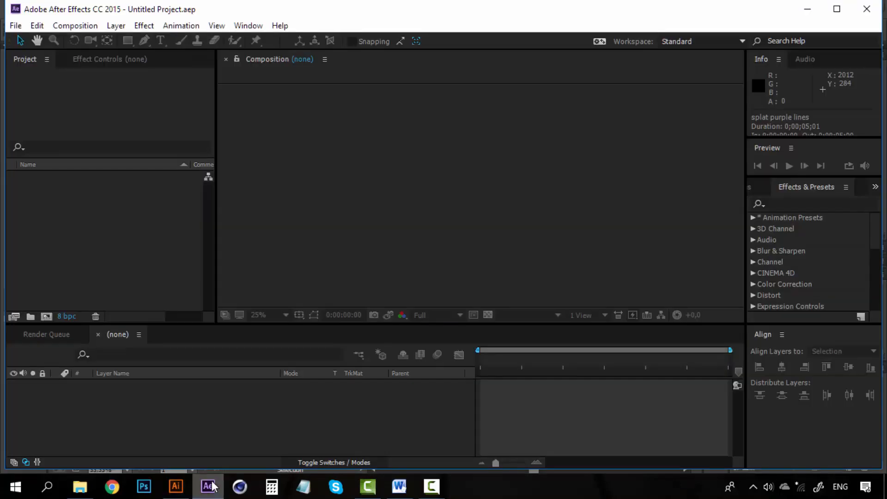
right_click(79, 194)
mouse_move(204, 261)
click(283, 257)
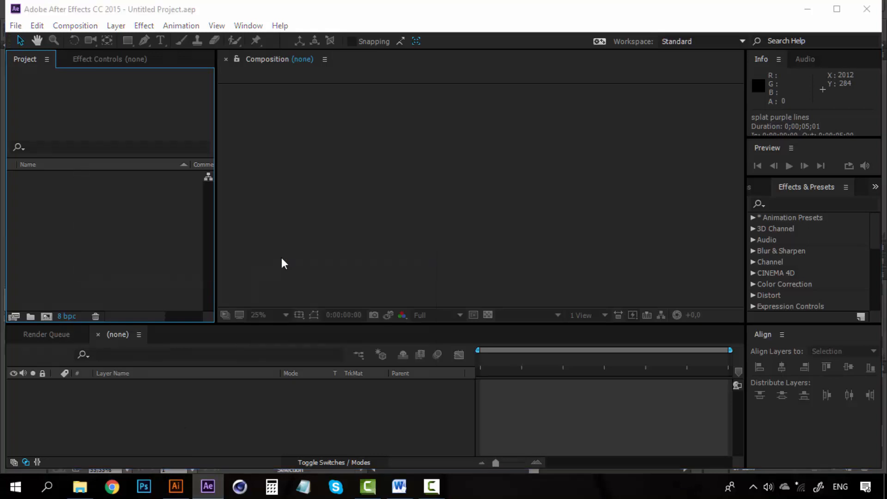
click(52, 192)
click(148, 177)
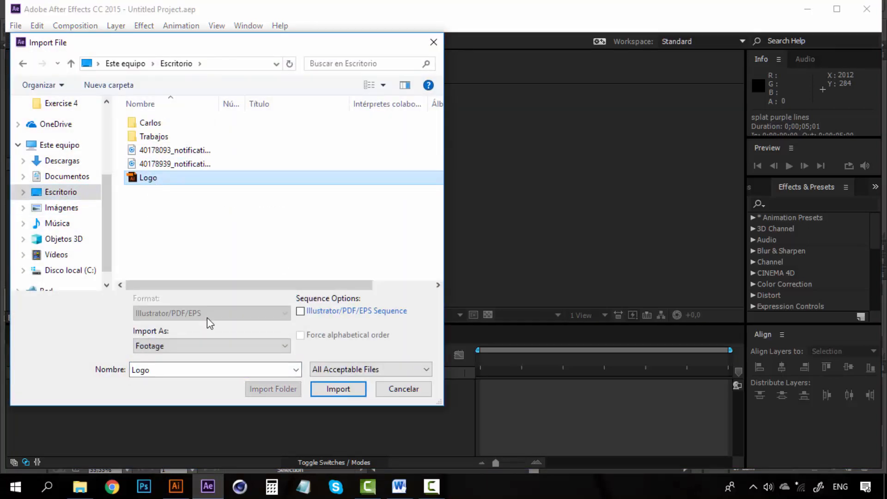
click(246, 345)
click(191, 364)
click(338, 389)
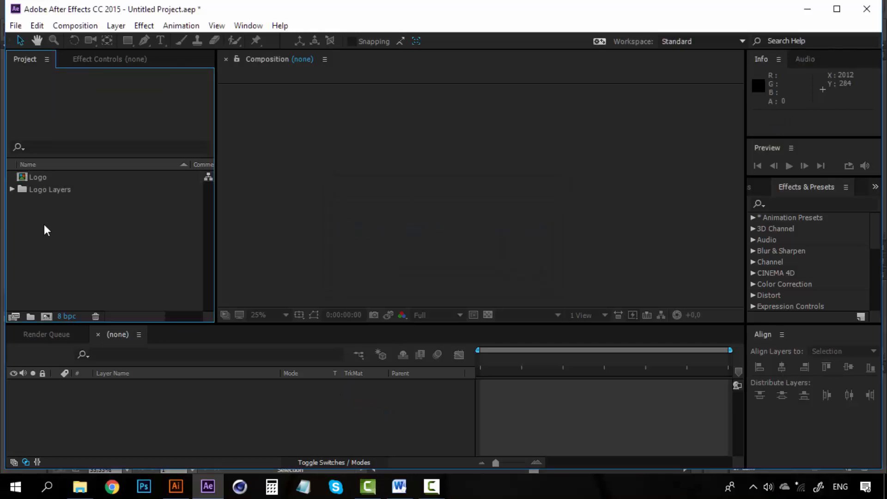
- Check the imported Logo composition and the layer files inside the Logo Layers folder
click(30, 178)
click(11, 190)
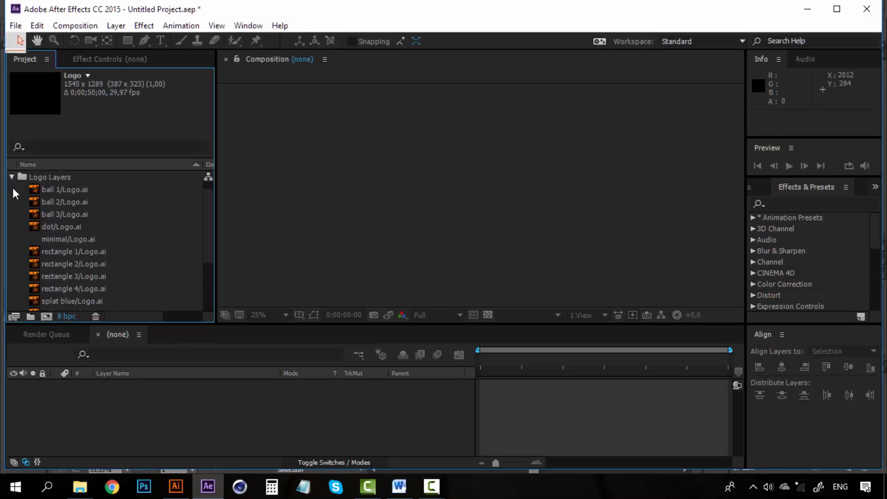
click(12, 177)
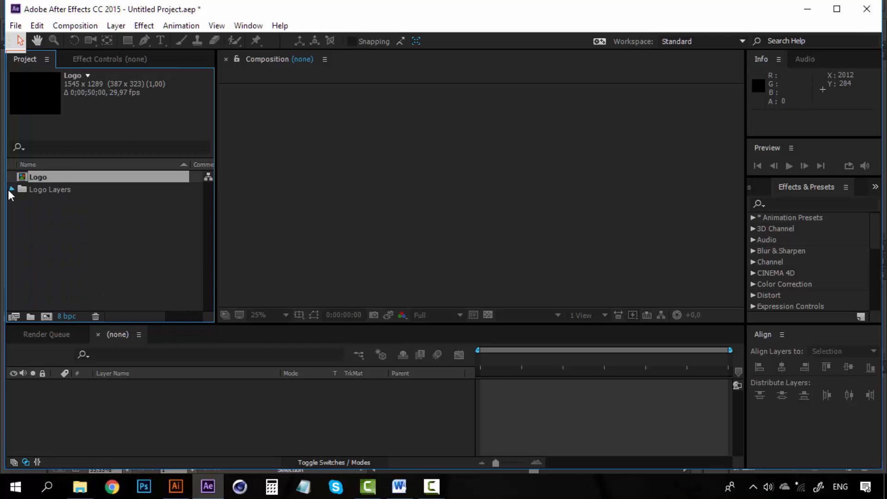
click(12, 190)
click(12, 177)
click(76, 225)
- Maximize the program window and create the composition Comp 1 with the HDTV 1080 29.97 preset, 1920 x 1080 px and a 50-second duration
click(87, 26)
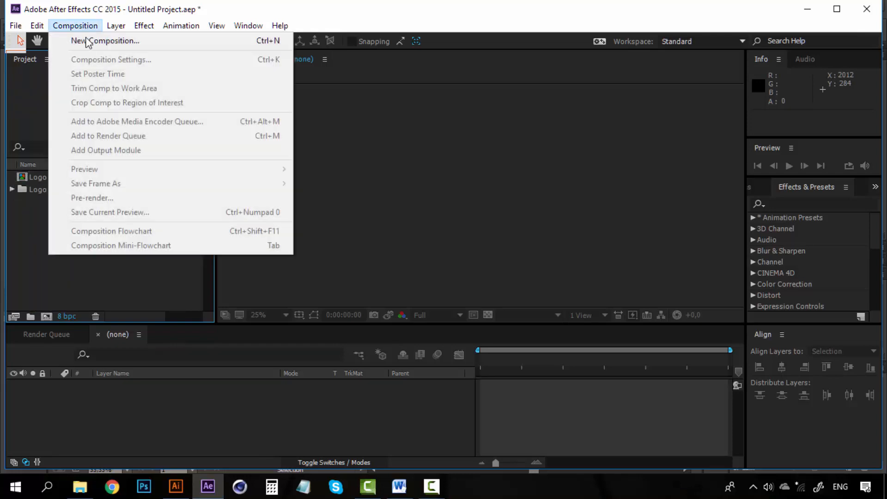
click(837, 9)
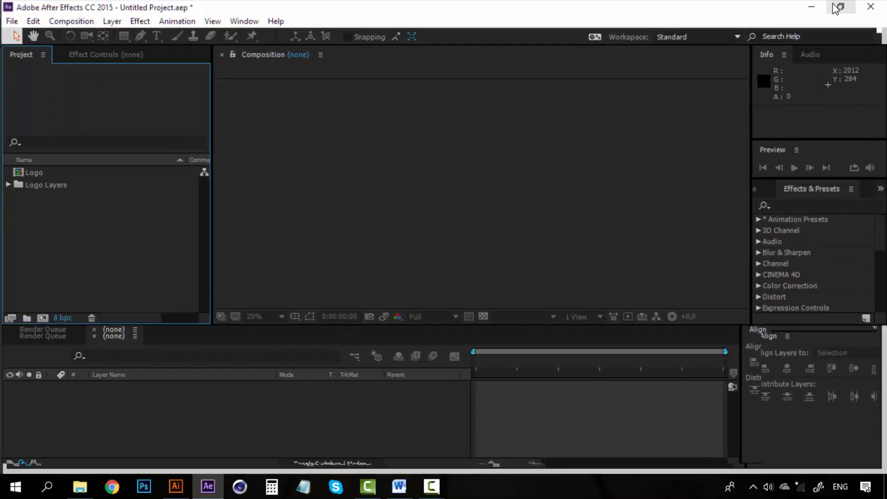
click(87, 21)
click(99, 34)
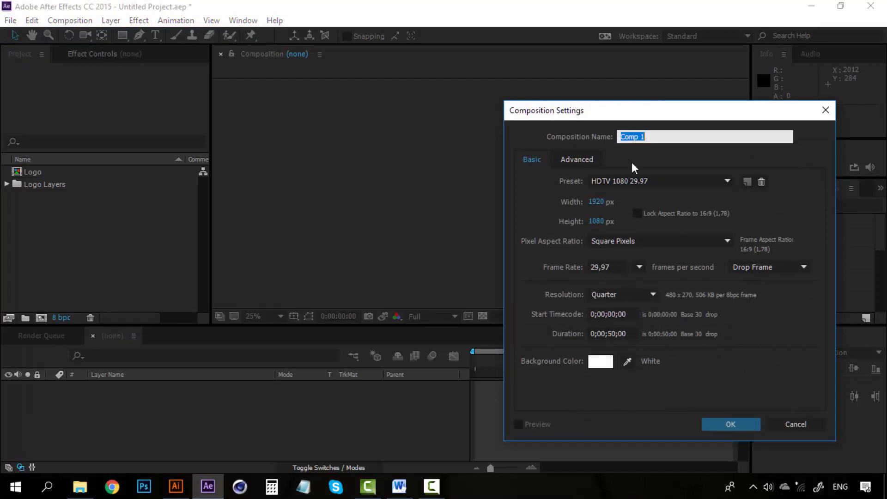
click(733, 424)
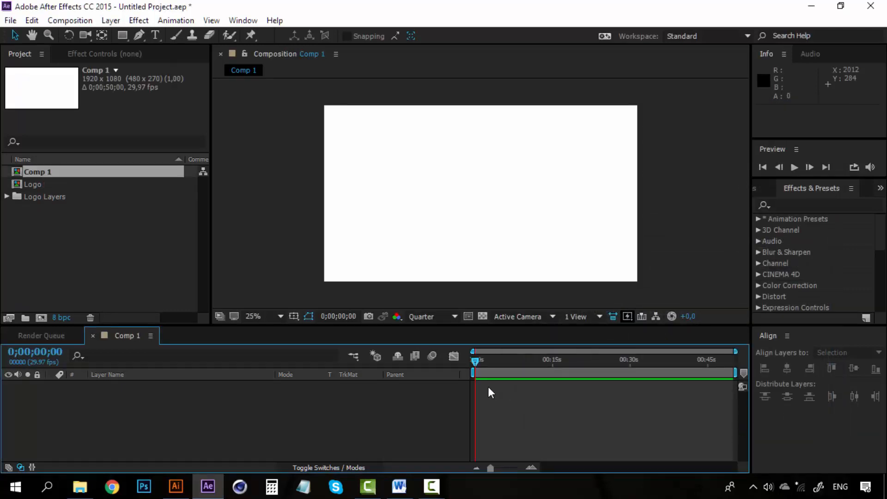
- Add the Logo composition to Comp 1 and move it to about 1312, 780 so the black circle sits at the frame's centre
click(56, 238)
click(33, 185)
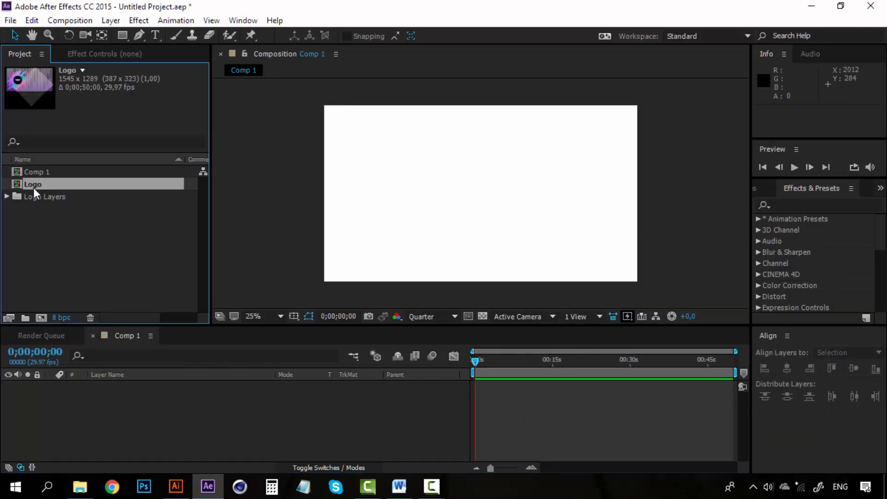
drag(35, 185, 485, 191)
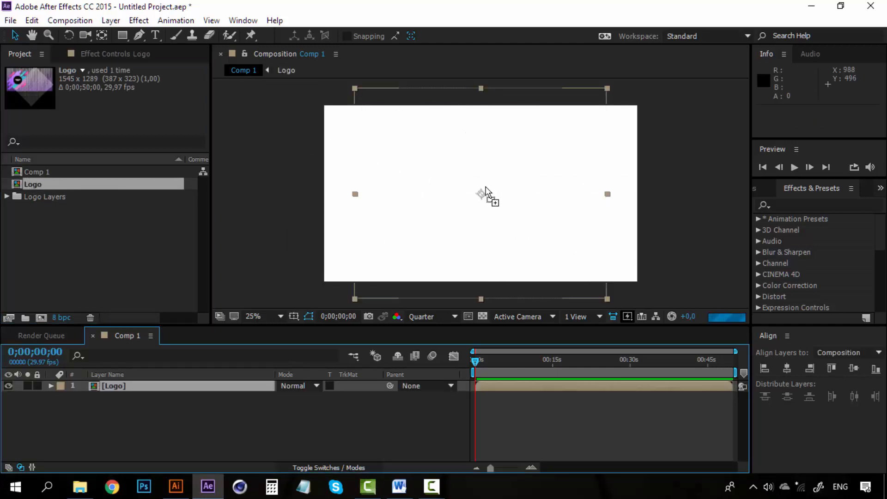
drag(436, 164, 487, 191)
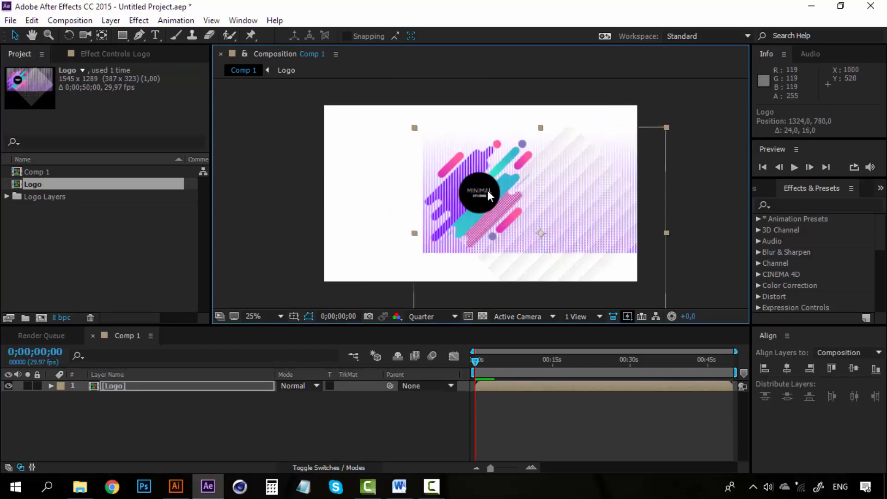
key(Left)
key(Left)
key(Left)
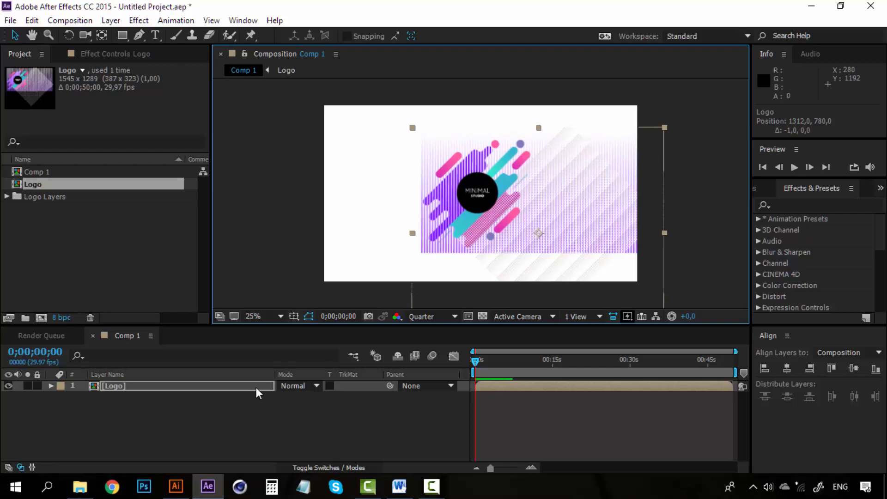
- Show the layer switch columns instead of the blending modes for Comp 1 and set the preview resolution to Half
click(305, 466)
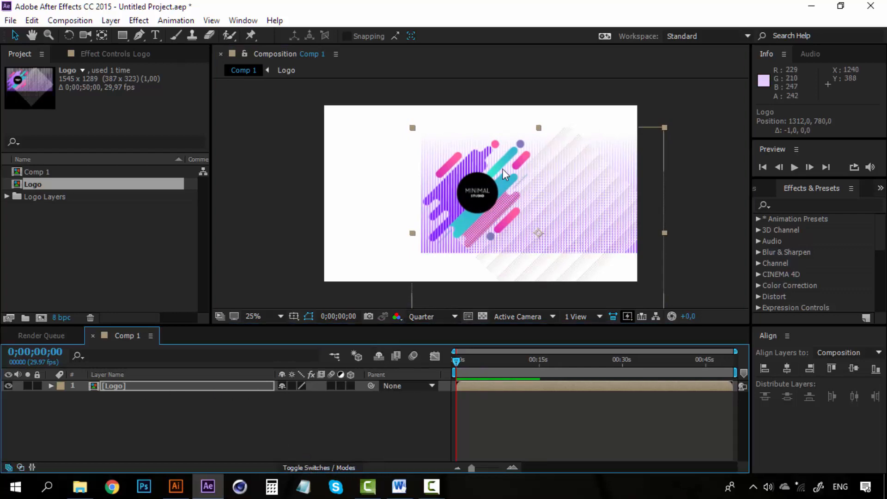
scroll(489, 183, up, 4)
scroll(476, 199, down, 2)
click(413, 317)
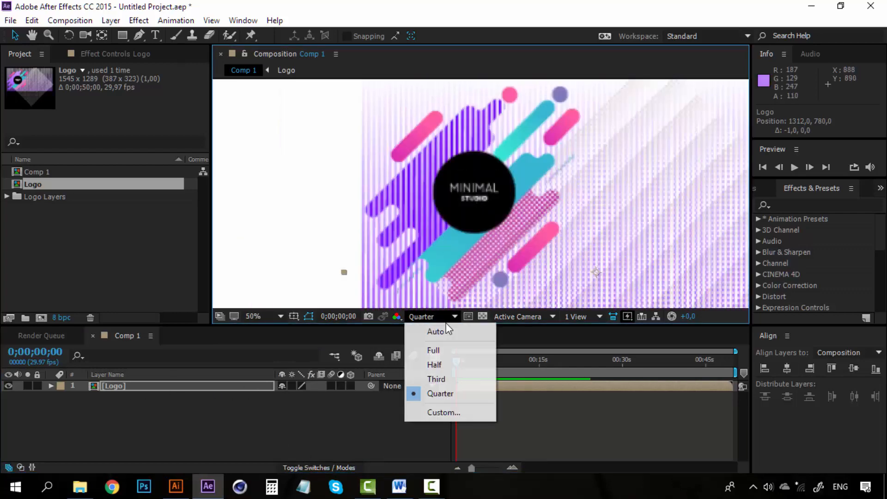
click(441, 365)
scroll(487, 195, down, 1)
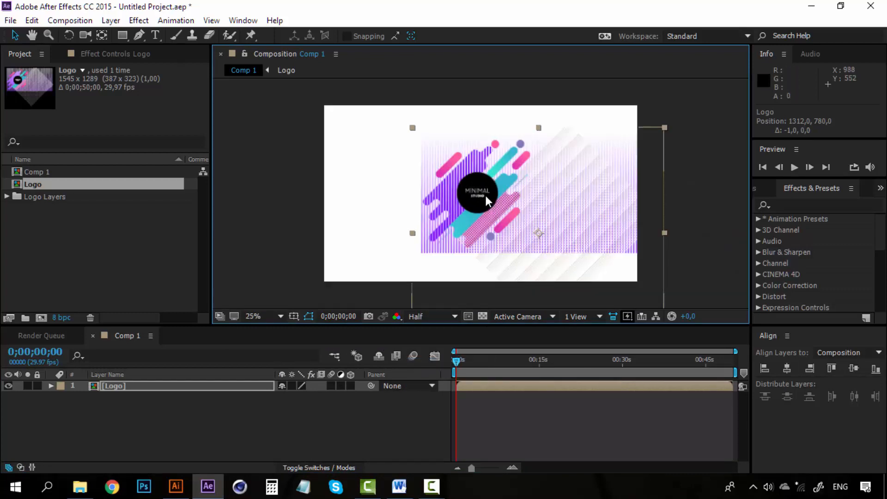
scroll(486, 196, up, 1)
scroll(486, 195, down, 1)
click(666, 451)
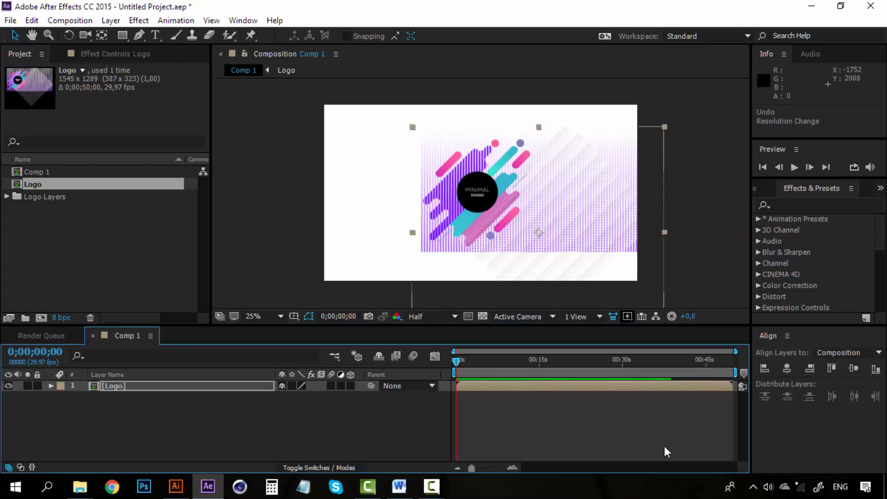
- Open the nested Logo composition and set it to the HDTV 1080 29.97 preset, 1920 x 1080 px, with a 50-second duration
click(113, 396)
click(114, 389)
double_click(115, 389)
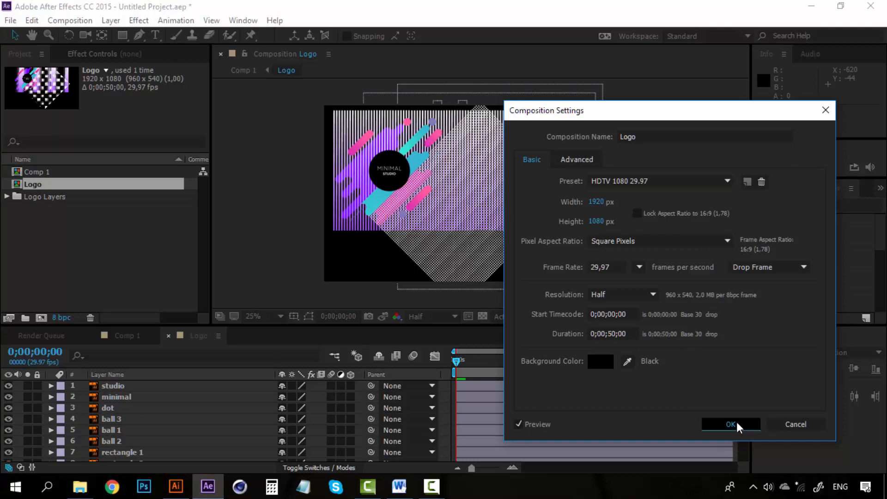
click(734, 423)
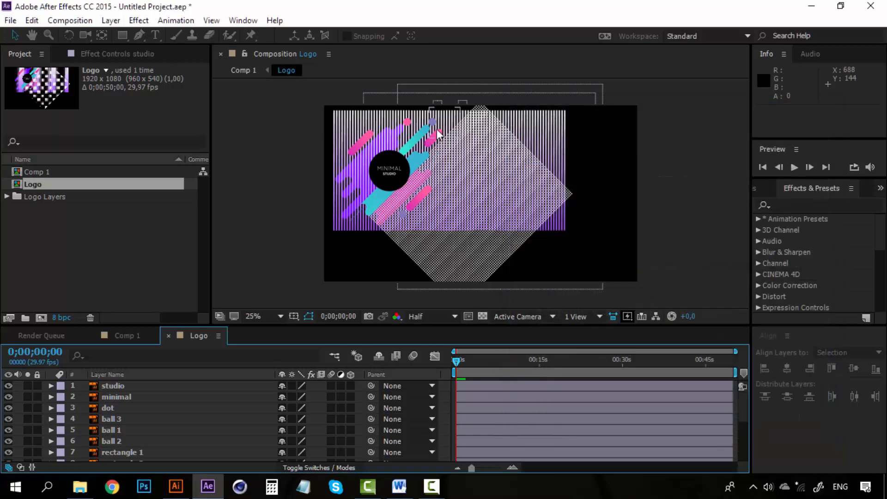
click(675, 212)
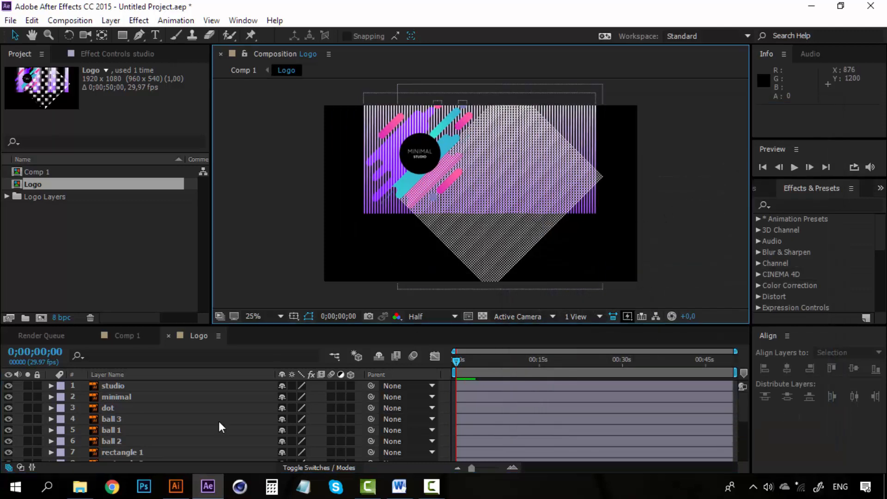
- Hide the upper layers of the Logo composition, from studio down to wavy line 2
click(121, 387)
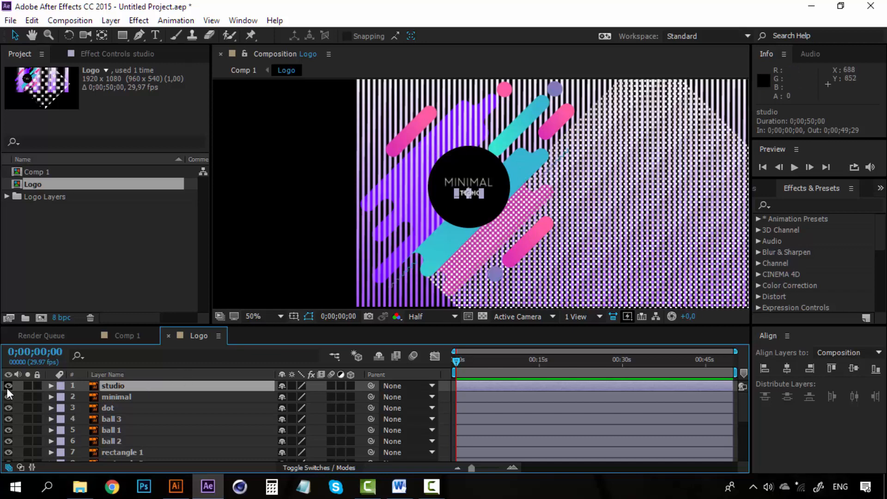
drag(7, 387, 9, 452)
scroll(9, 450, down, 1)
mouse_move(9, 431)
mouse_down()
mouse_move(9, 453)
mouse_move(6, 430)
mouse_move(7, 440)
mouse_up()
scroll(113, 423, down, 1)
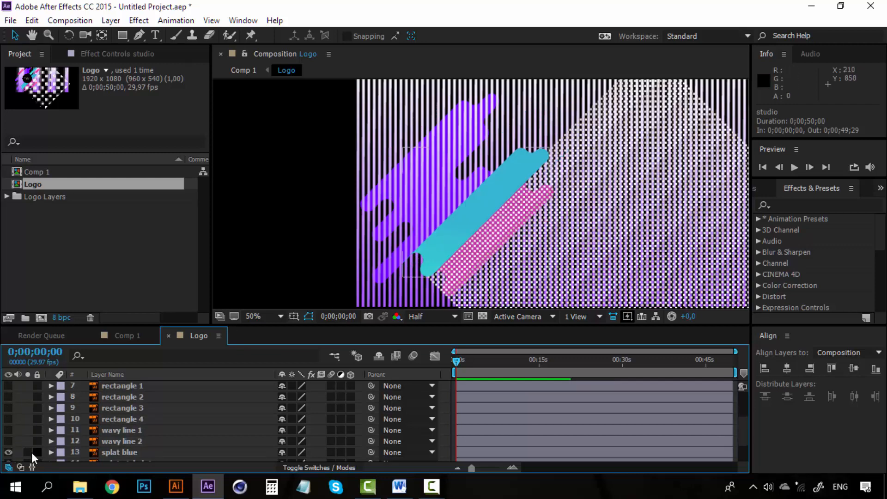
scroll(137, 432, down, 3)
- Hide the splat blue, splat purple lines and splat purple layers, keeping splat pink and splat pink dots visible
click(138, 431)
click(8, 410)
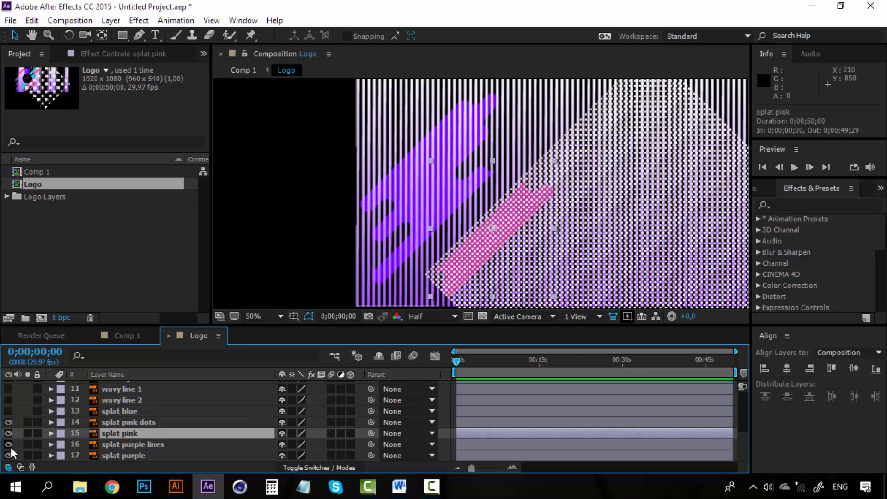
click(9, 445)
click(9, 445)
click(9, 446)
click(10, 446)
click(8, 456)
click(7, 456)
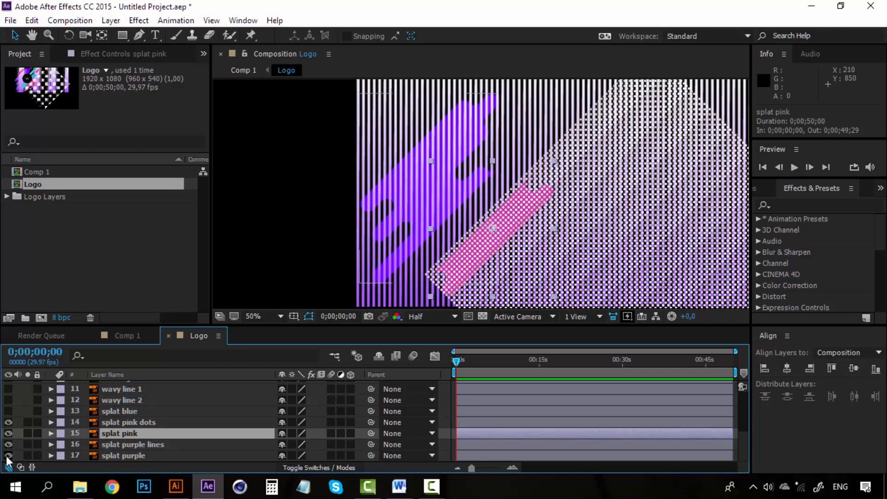
click(8, 456)
click(9, 445)
- Try sliding the splat pink dots layer 760 px to the left across the pink splat, and undo the move
drag(483, 244, 391, 198)
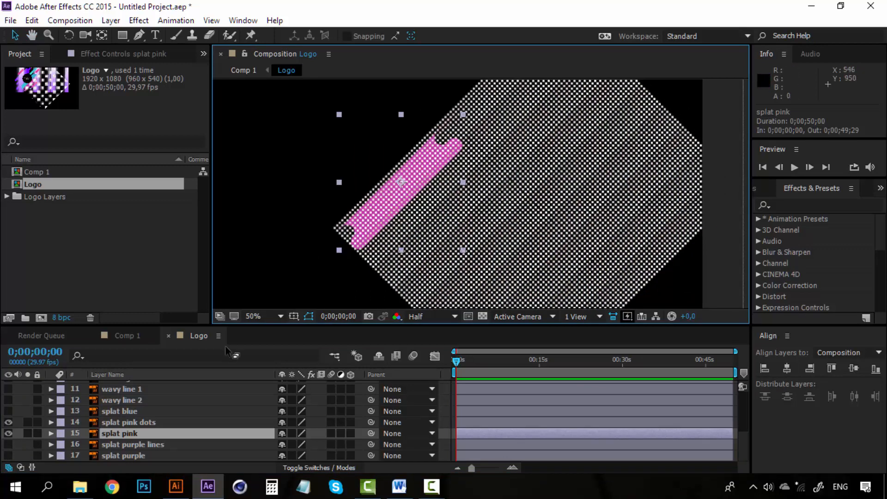
click(137, 432)
click(137, 424)
click(138, 434)
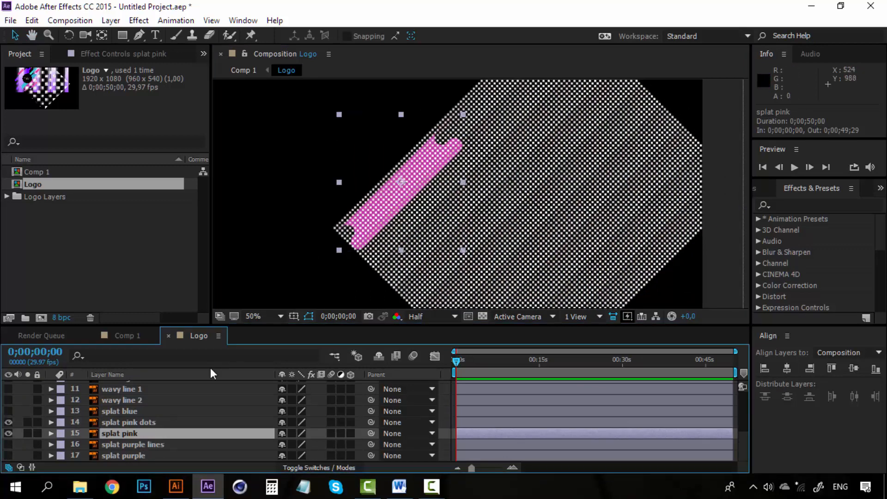
drag(541, 183, 494, 203)
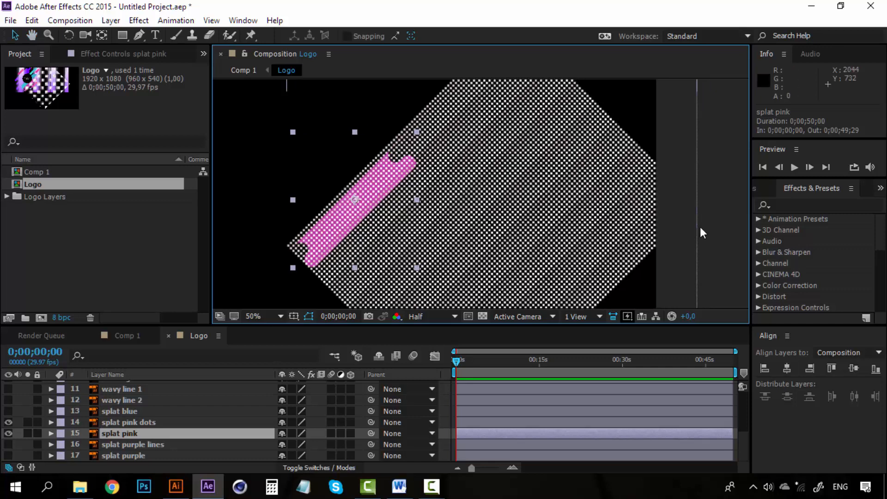
click(645, 225)
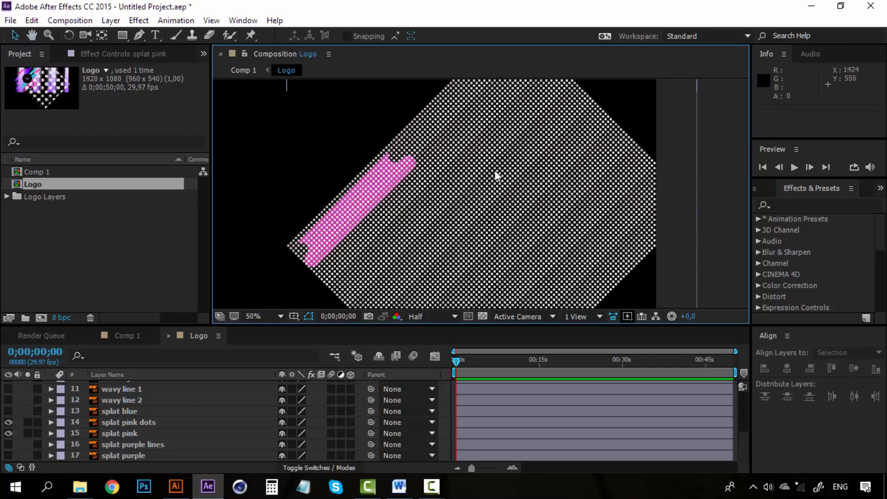
click(631, 199)
drag(632, 199, 384, 200)
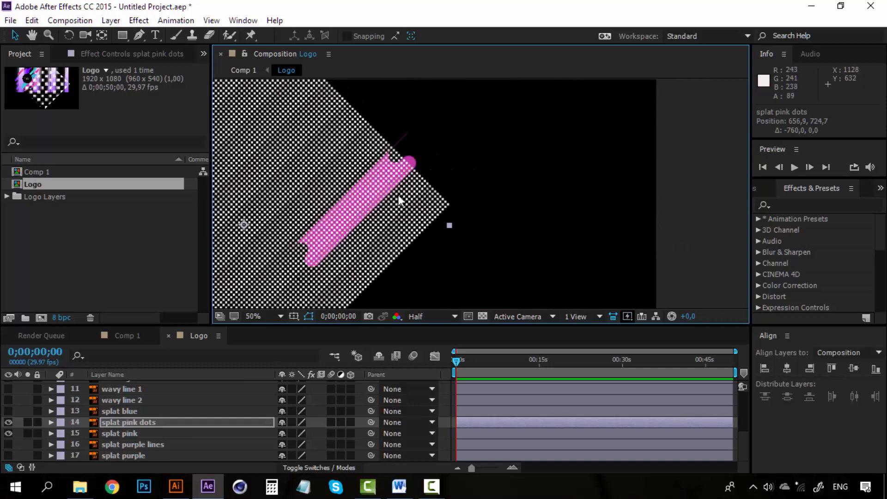
key(ctrl+z)
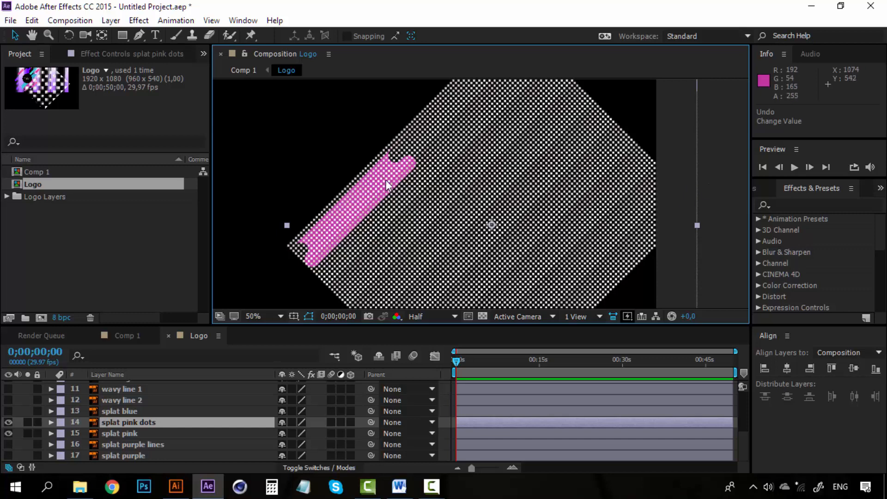
click(711, 234)
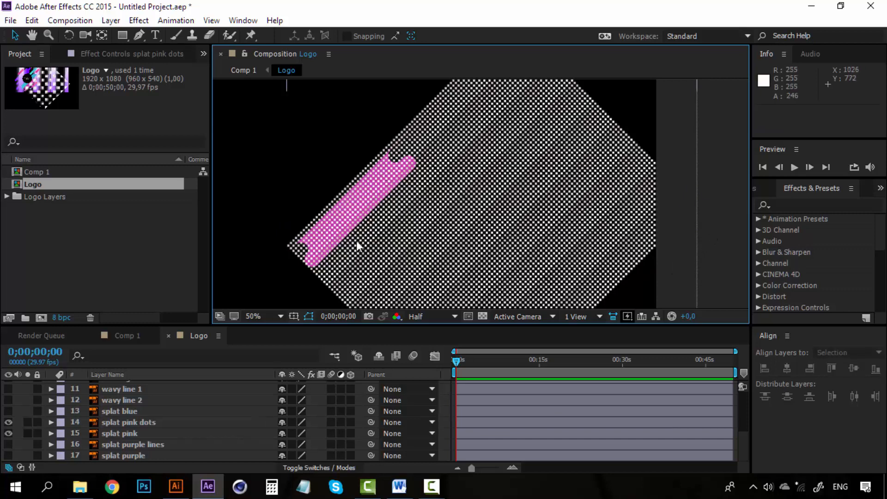
- Assign the Pink label colour to the splat pink dots and splat pink layers
click(122, 422)
shift+click(119, 433)
click(61, 427)
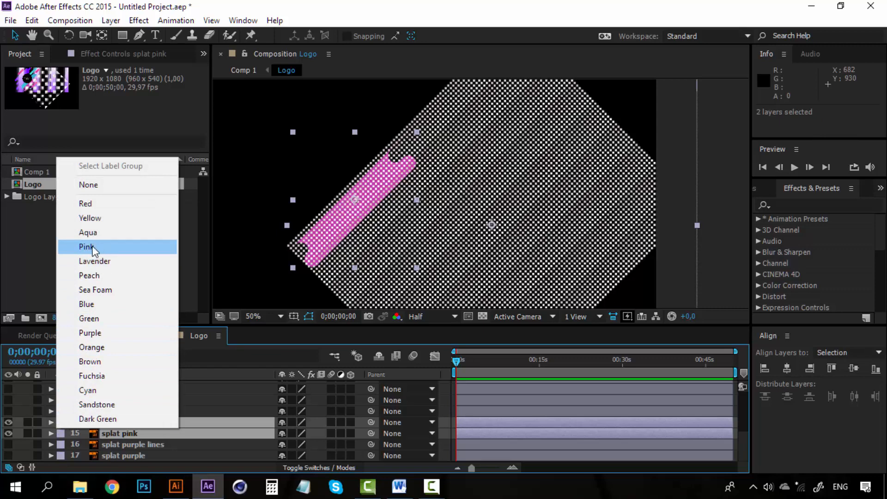
click(100, 248)
- Create shapes from the splat pink vector layer
click(127, 433)
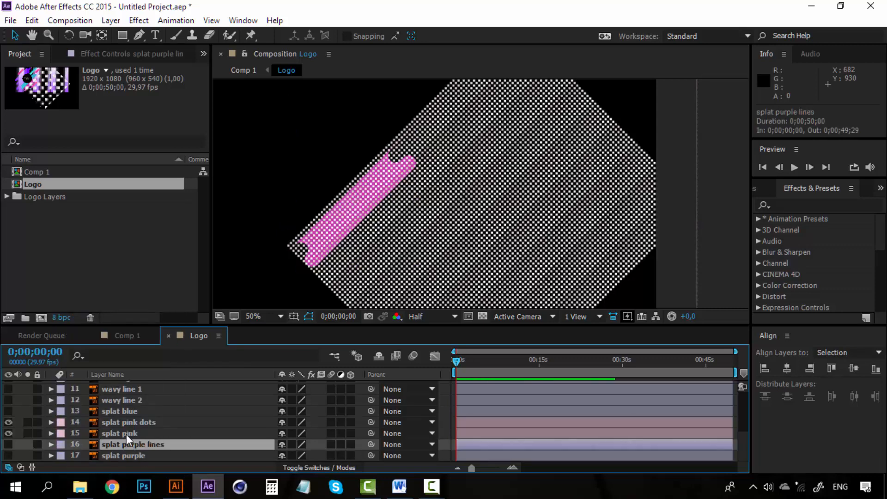
click(8, 433)
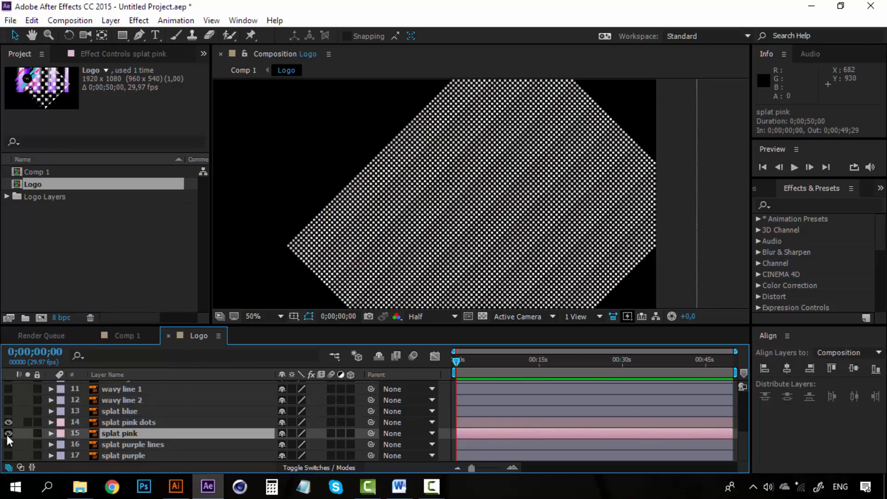
click(8, 434)
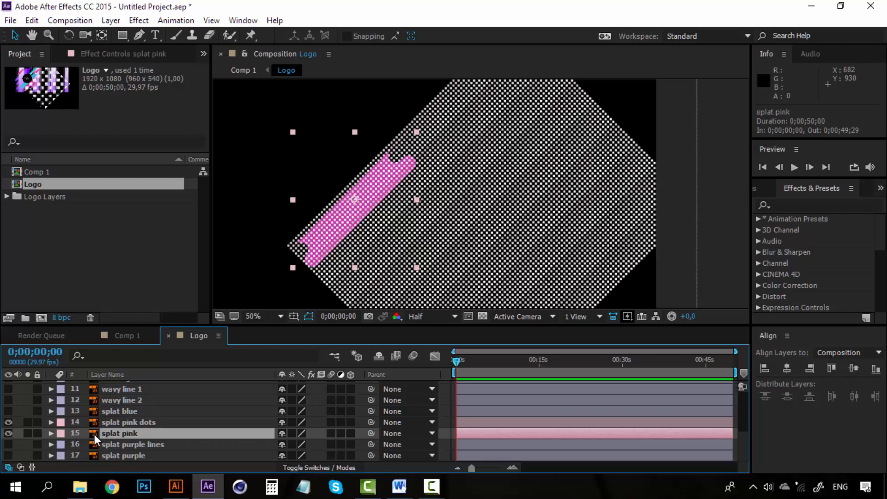
right_click(121, 433)
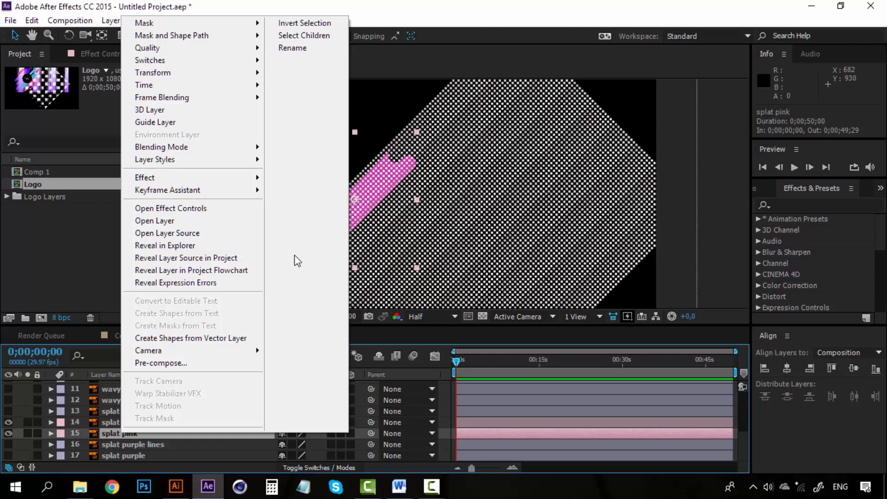
click(189, 338)
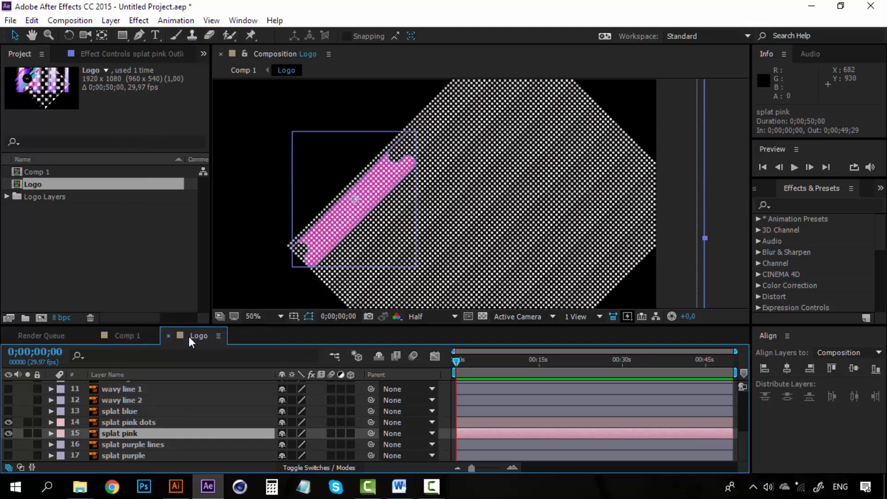
scroll(126, 443, up, 5)
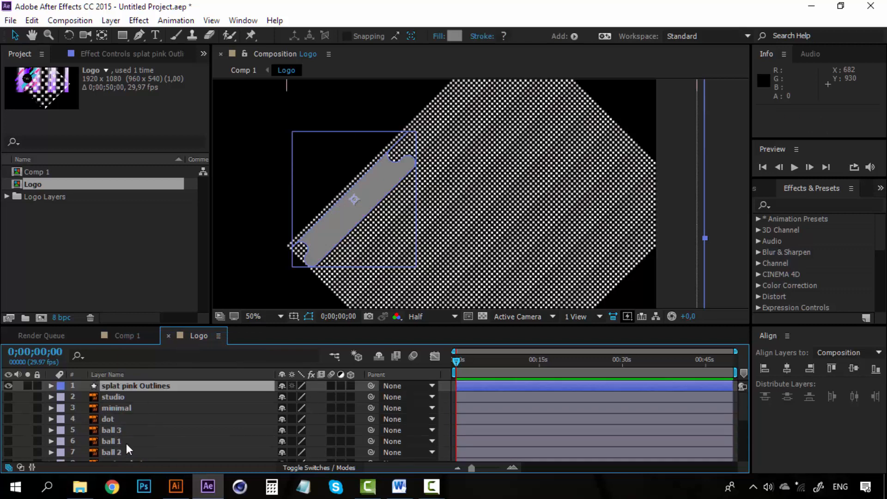
scroll(366, 197, up, 2)
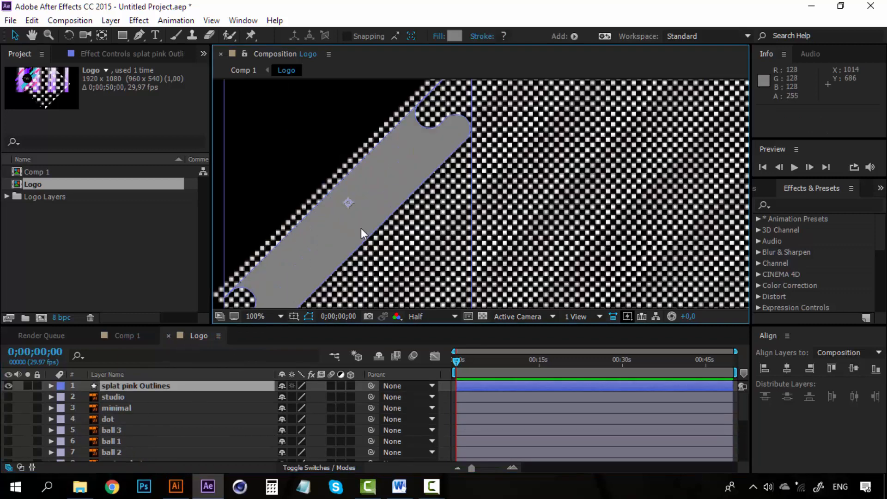
scroll(362, 228, down, 2)
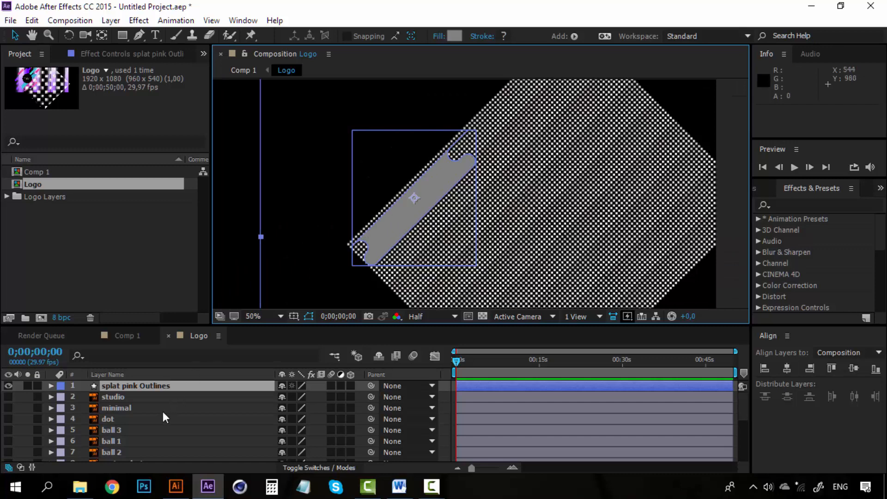
- Move the splat pink Outlines layer directly above splat pink dots and give it the Pink label colour
click(141, 390)
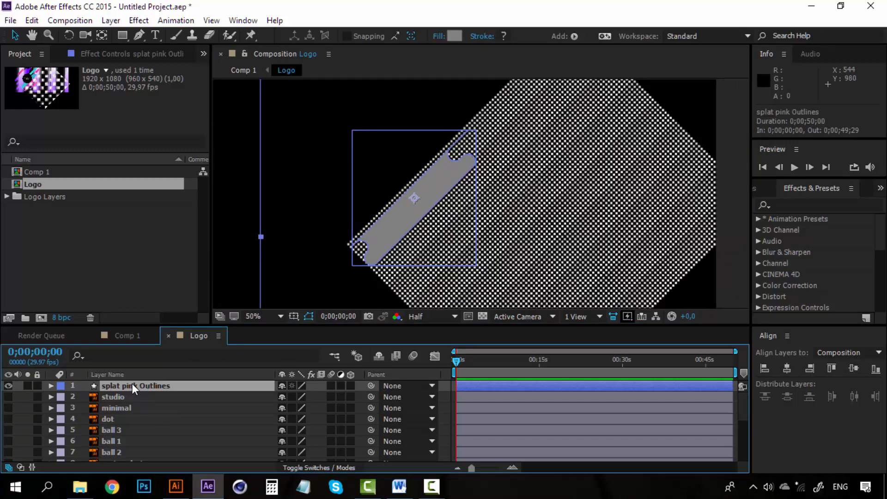
drag(133, 384, 129, 418)
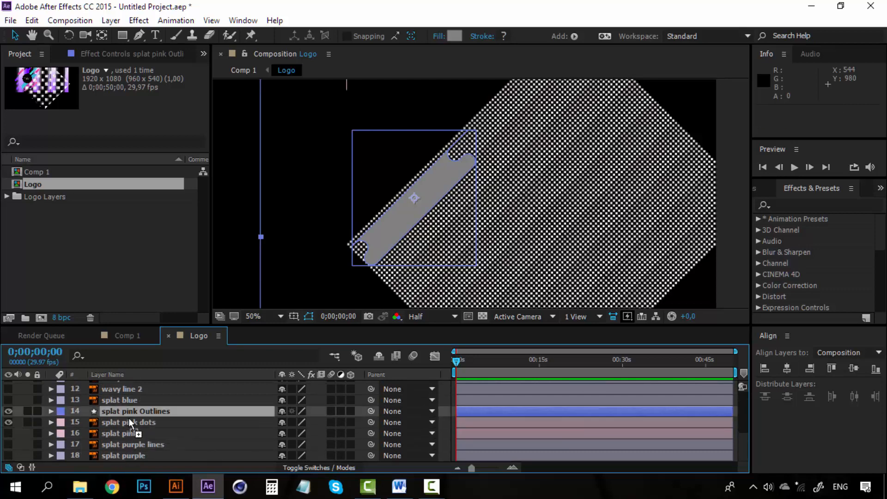
click(62, 411)
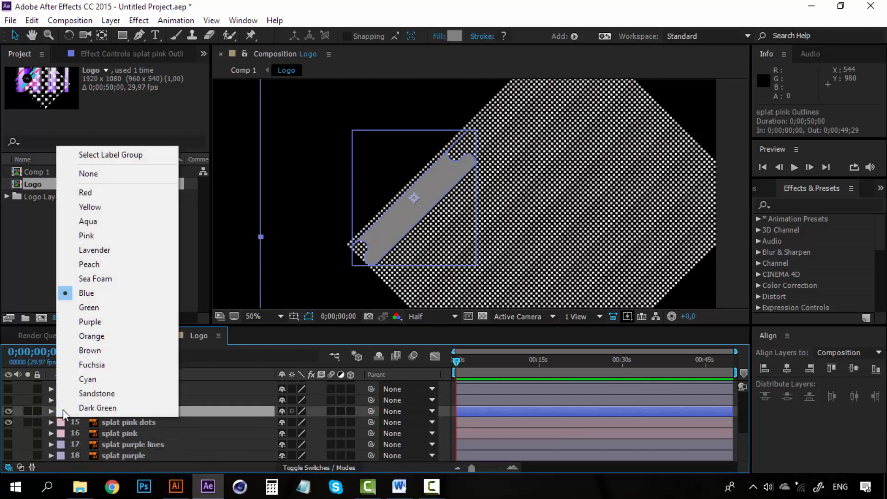
click(109, 234)
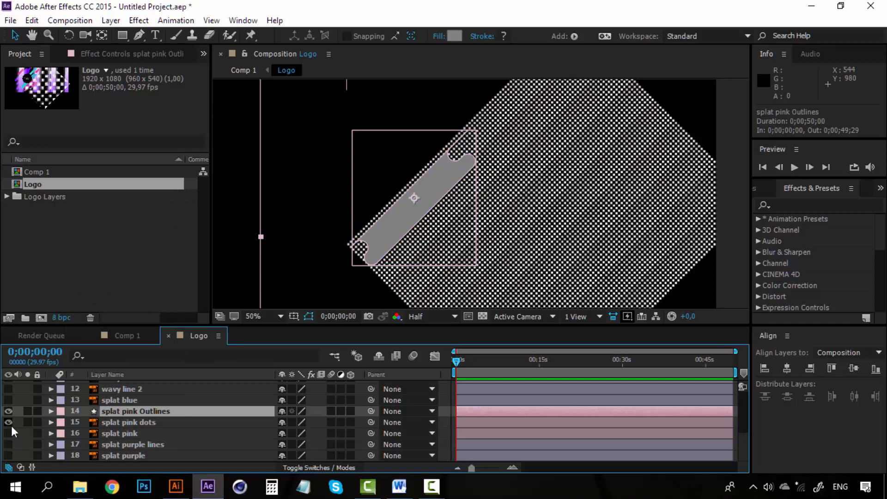
- Make the original splat pink layer visible again beneath the splat pink dots
click(113, 435)
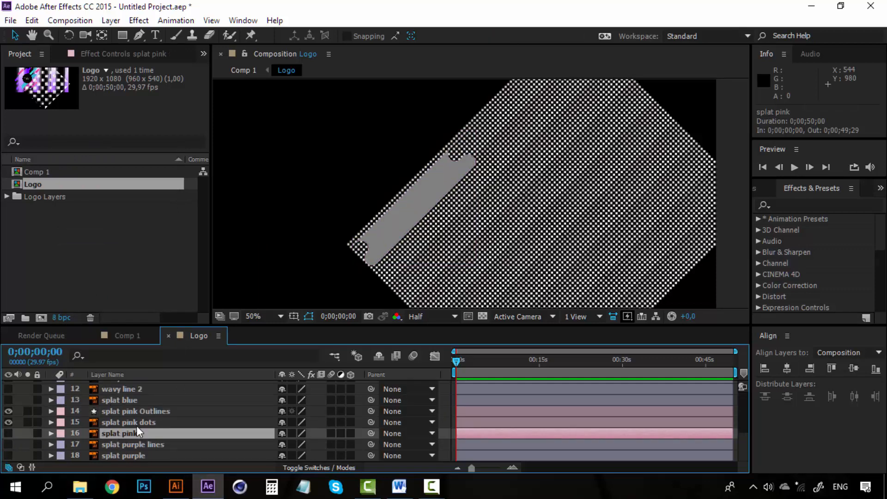
right_click(130, 434)
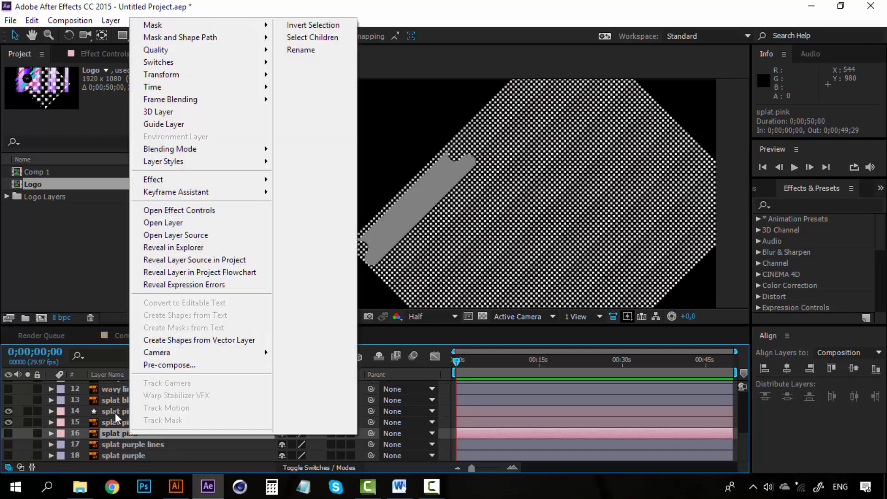
click(117, 423)
click(124, 432)
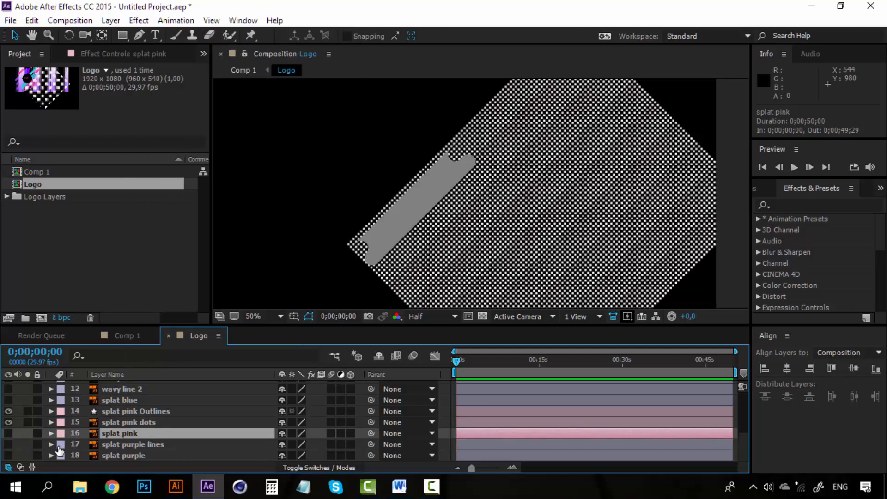
click(7, 433)
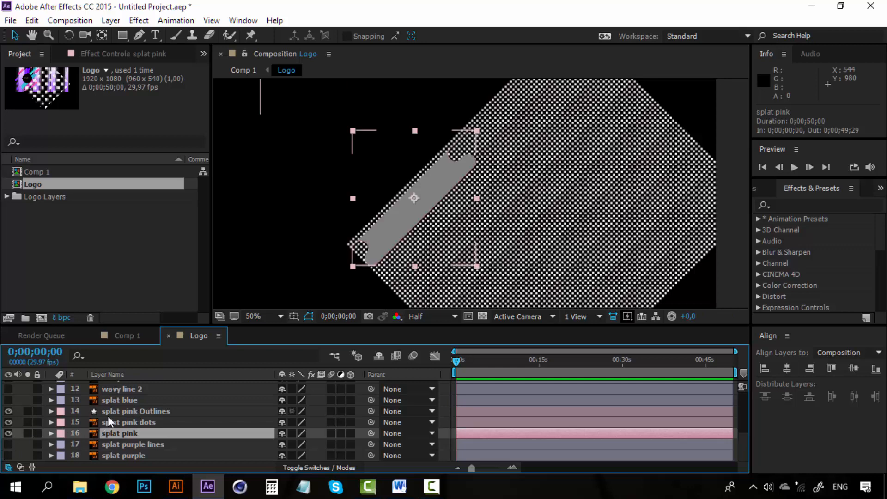
- Toggle the visibility of the splat pink Outlines, splat pink dots and splat pink layers to compare them
click(107, 414)
click(8, 430)
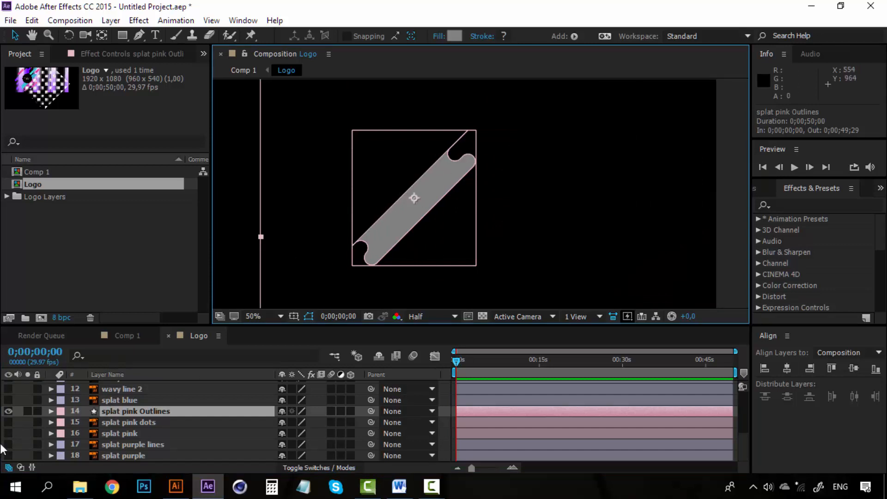
click(8, 411)
click(8, 433)
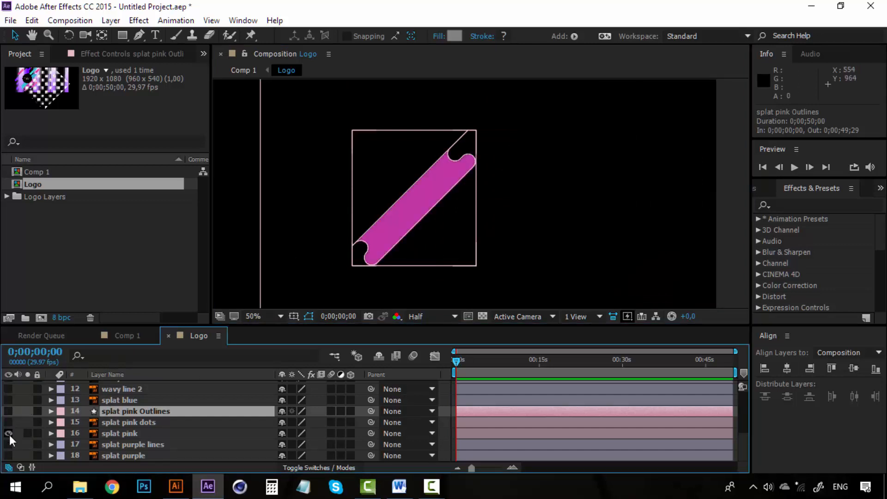
click(8, 422)
click(8, 411)
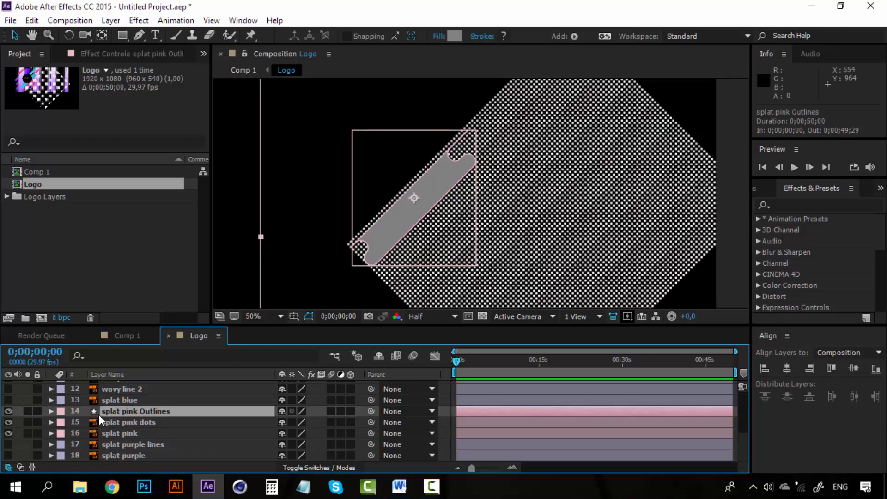
- Set the track matte of the splat pink dots layer to Alpha Matte "splat pink Outlines"
click(132, 423)
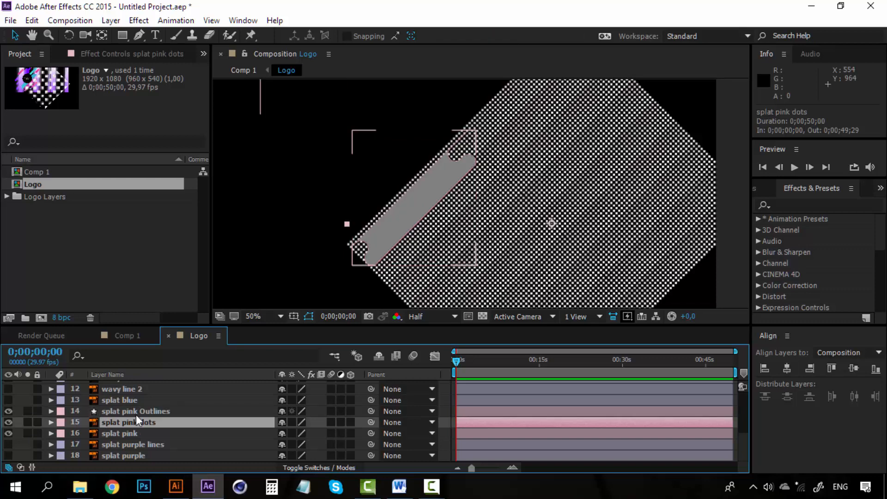
click(136, 415)
click(127, 422)
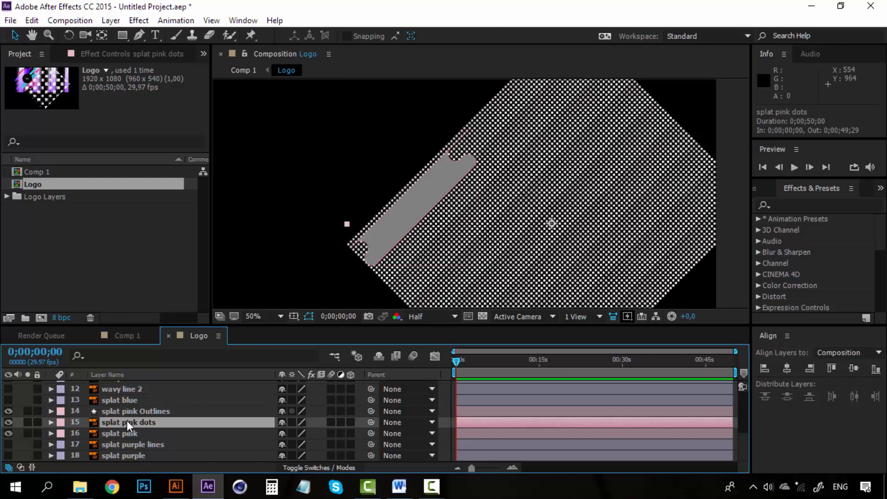
click(138, 411)
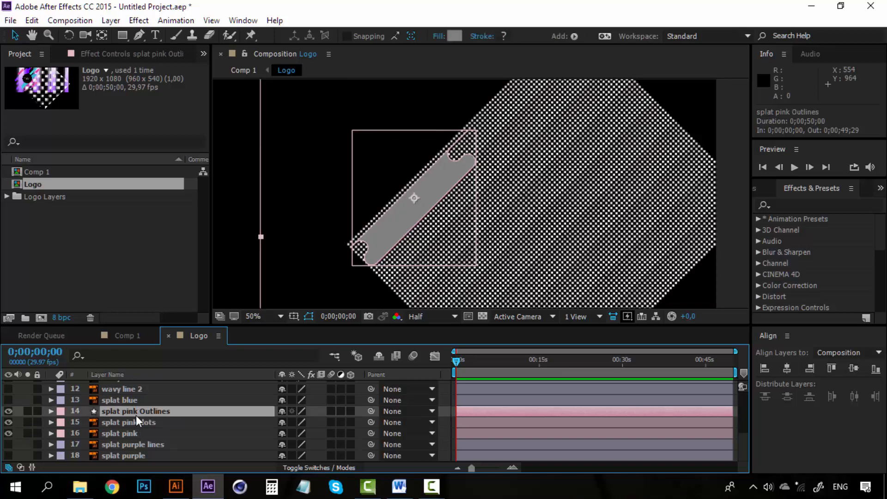
click(132, 422)
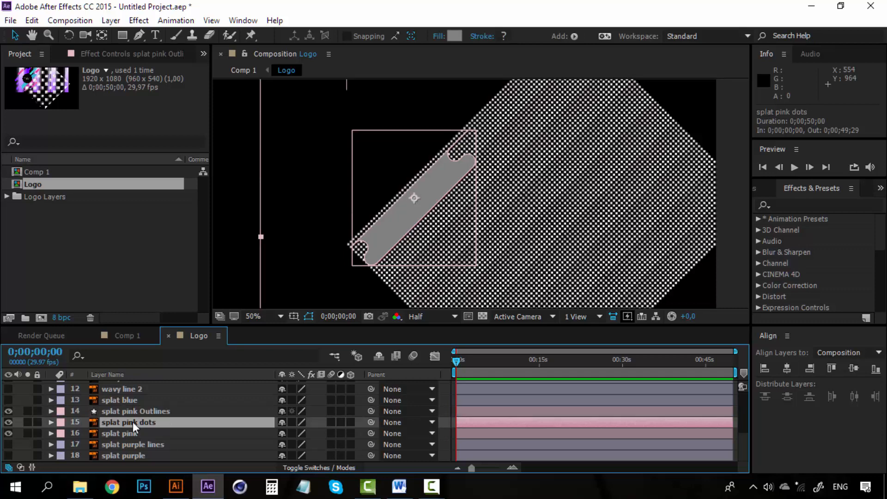
click(307, 468)
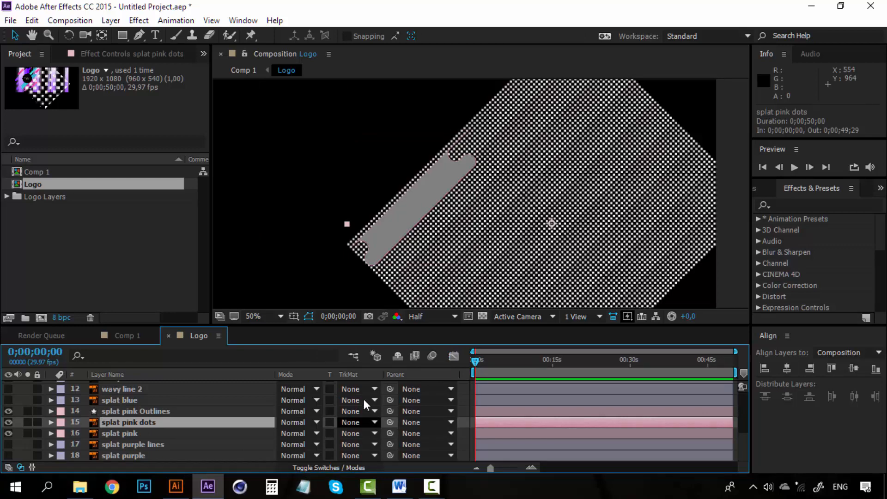
click(370, 423)
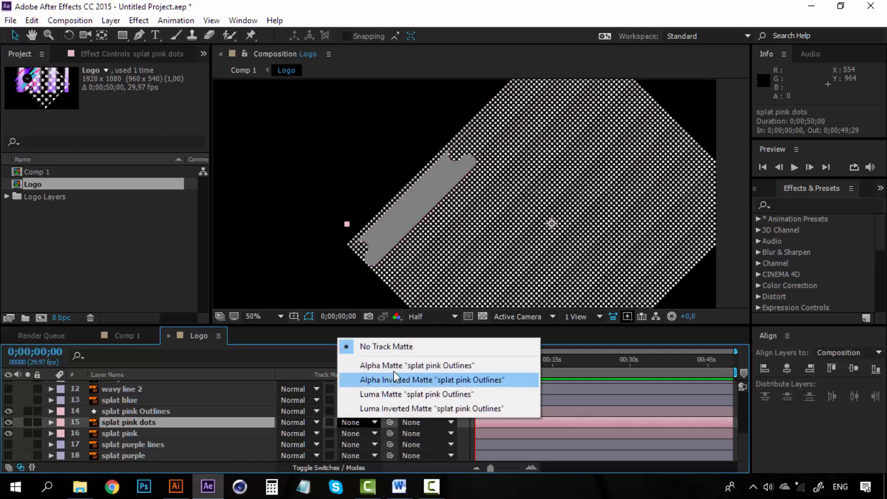
click(418, 367)
- Try shifting the splat pink dots layer horizontally towards the left within its alpha matte
drag(449, 169, 434, 168)
key(Left)
key(Left)
key(Left)
key(Left)
key(Left)
key(Left)
key(Left)
key(Left)
key(Left)
key(Left)
key(Left)
key(Left)
key(Left)
key(Left)
key(Left)
key(Left)
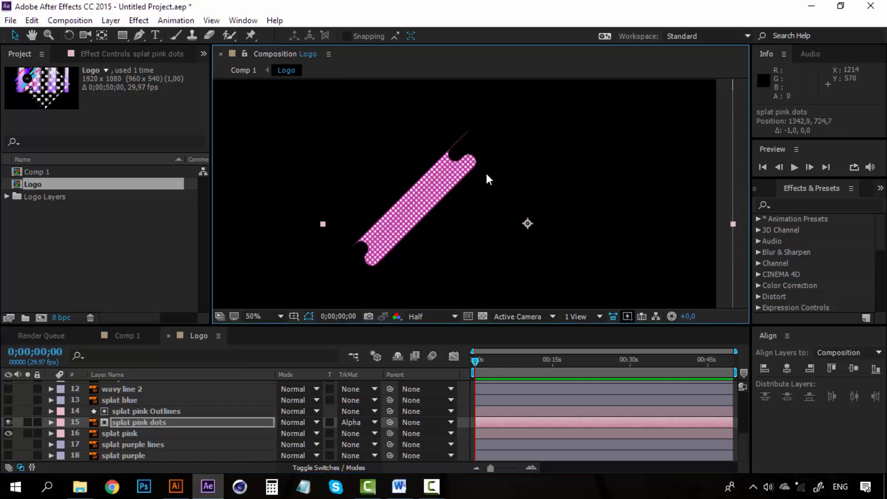
- Undo the horizontal moves of the splat pink dots layer while keeping its alpha track matte
key(ctrl+z)
key(ctrl+z)
key(ctrl+z)
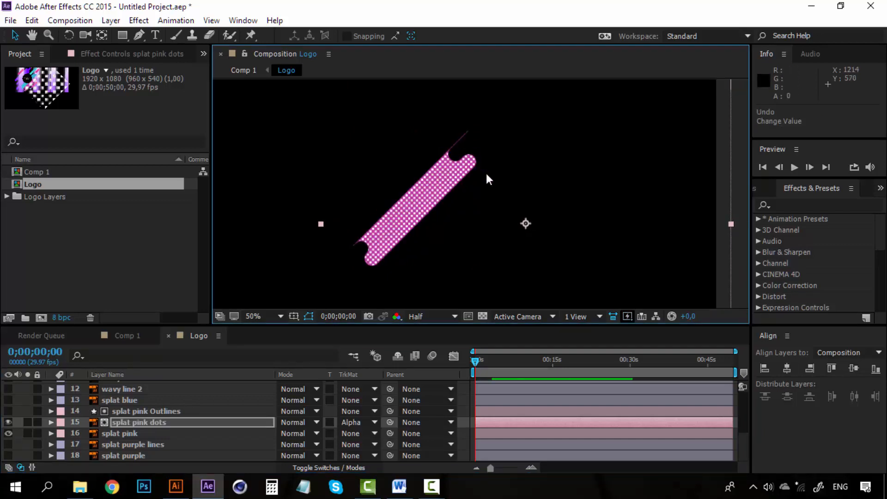
key(ctrl+z)
key(ctrl+z)
key(ctrl+z)
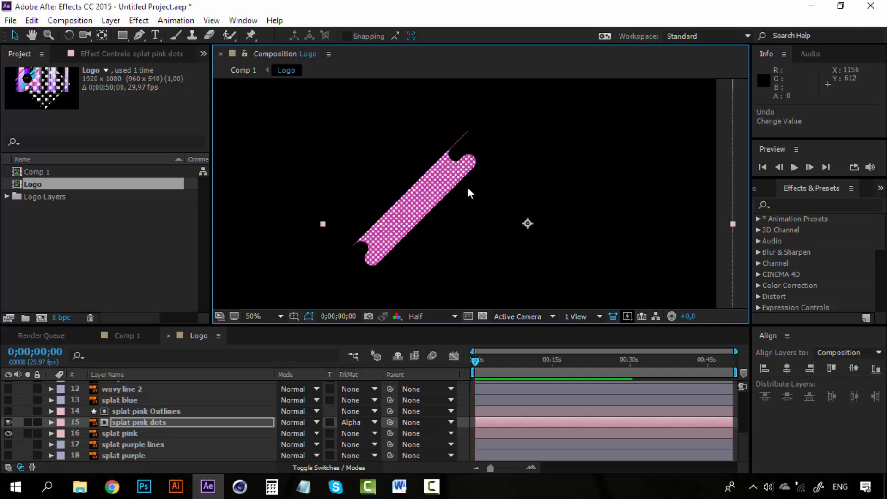
key(ctrl+z)
key(ctrl+z)
key(ctrl+z)
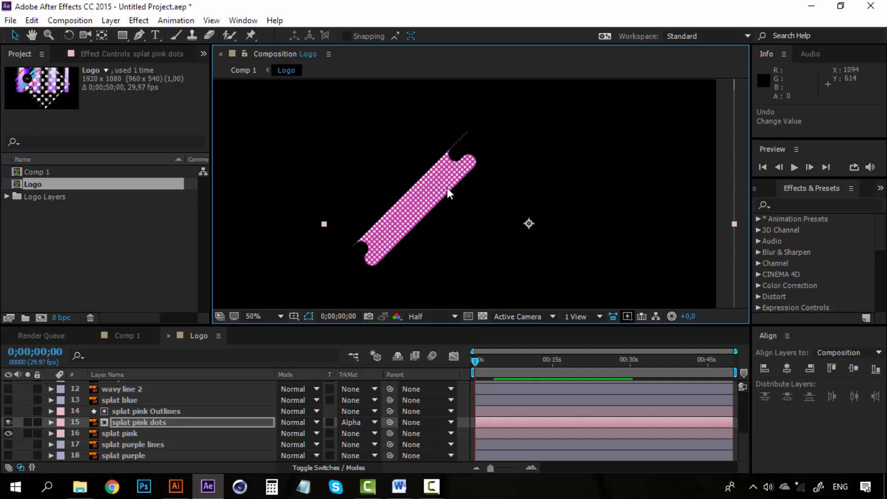
key(ctrl+z)
key(ctrl+z)
key(ctrl+z)
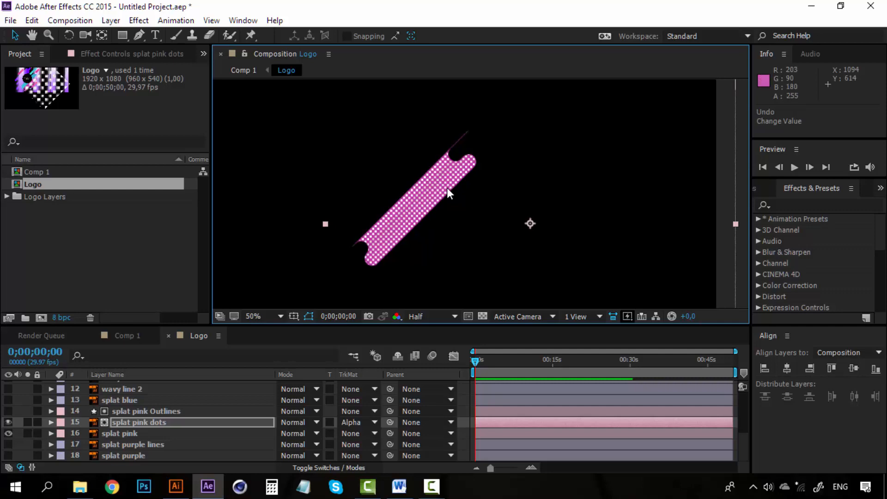
key(ctrl+z)
key(ctrl+z)
key(ctrl+z)
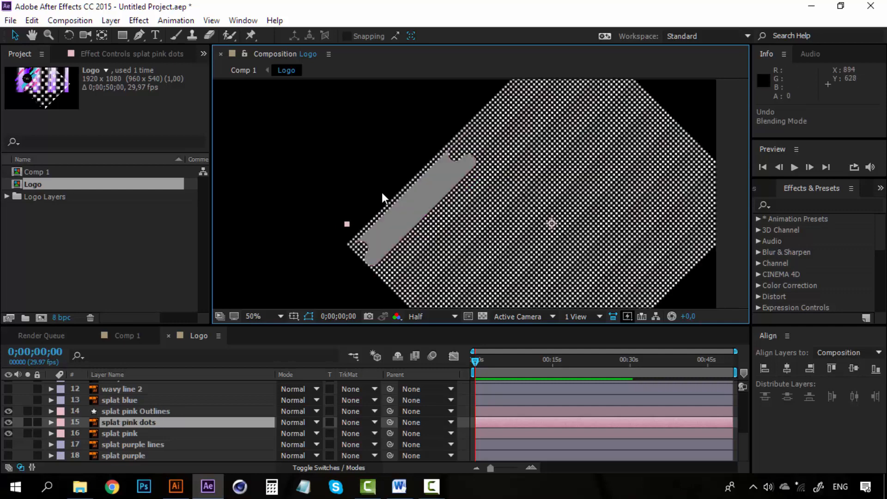
key(ctrl+shift+z)
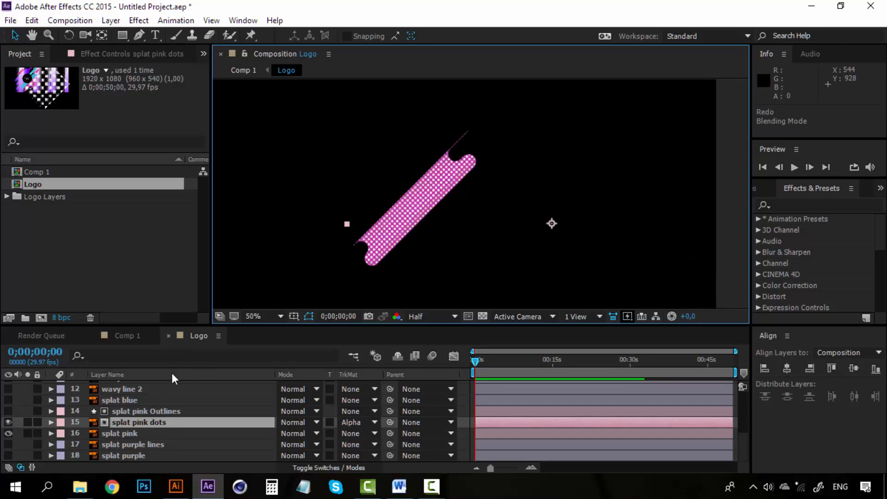
- Examine how the splat pink Outlines matte confines the splat pink dots pattern, including a close-up of the splat
click(133, 412)
click(129, 423)
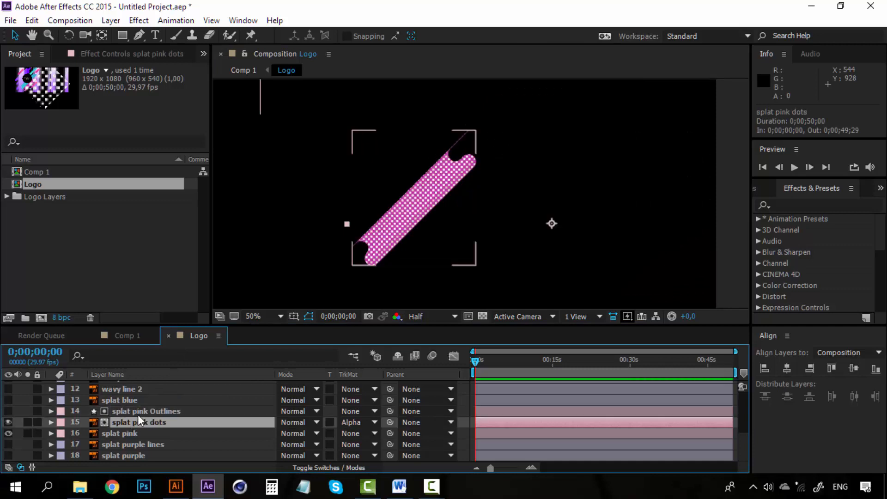
click(147, 412)
click(144, 421)
click(149, 410)
click(147, 417)
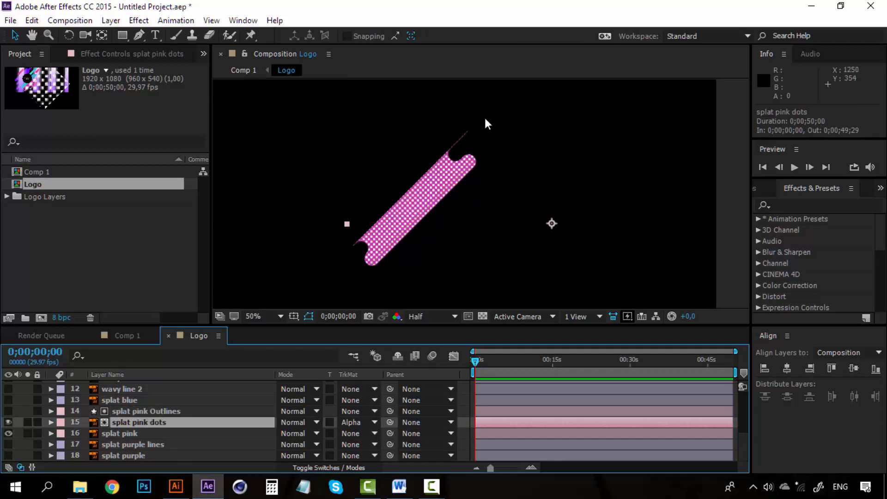
scroll(412, 207, up, 2)
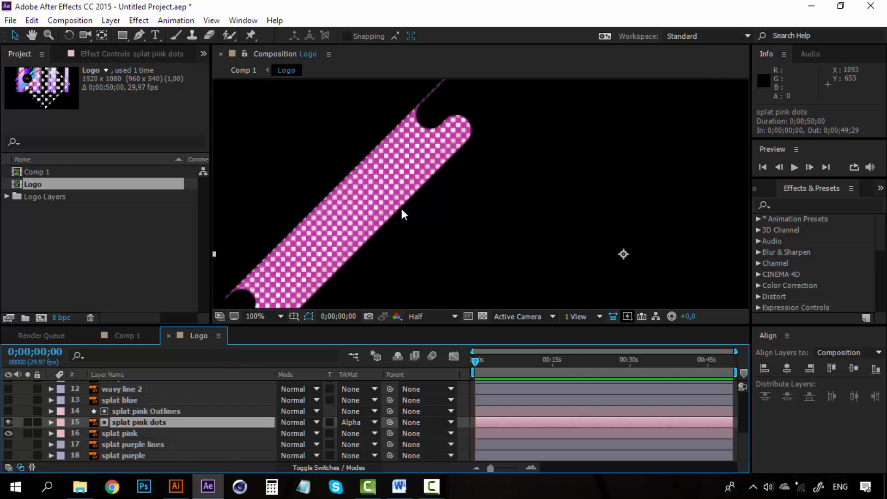
scroll(351, 231, down, 2)
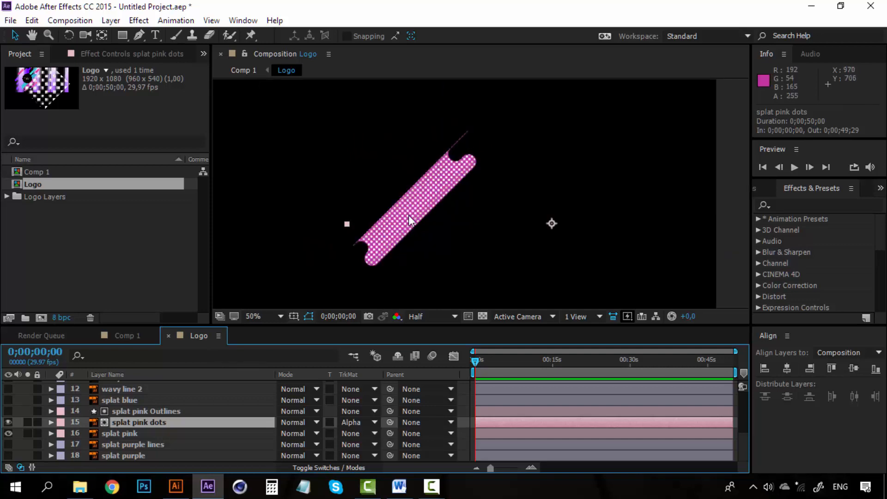
scroll(433, 163, down, 4)
scroll(435, 193, up, 4)
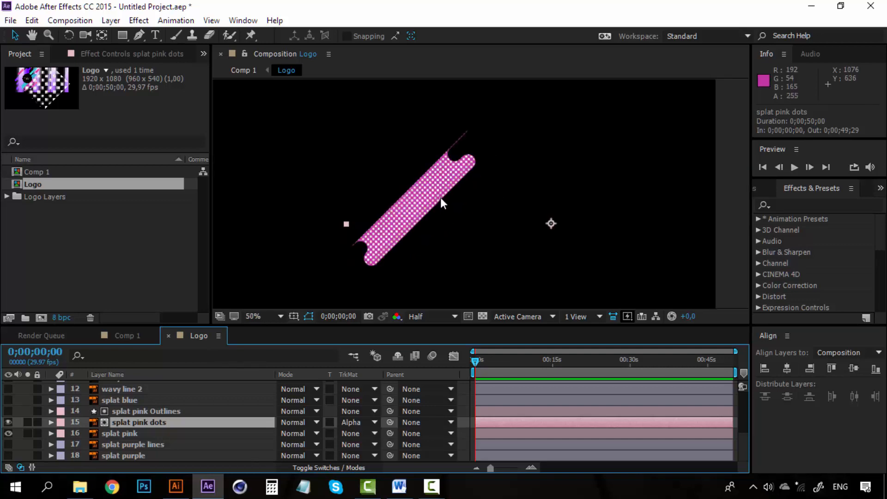
- Set the splat pink dots layer's blending mode to Overlay and check the dot pattern up close
click(301, 422)
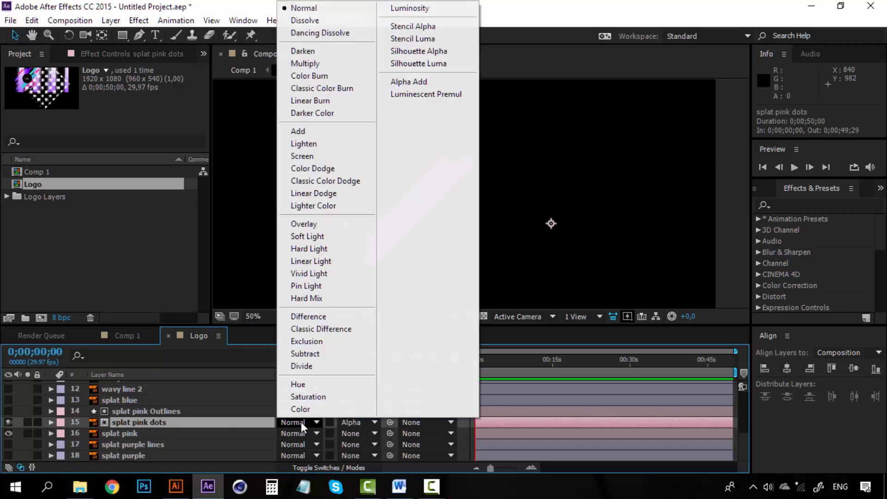
click(319, 225)
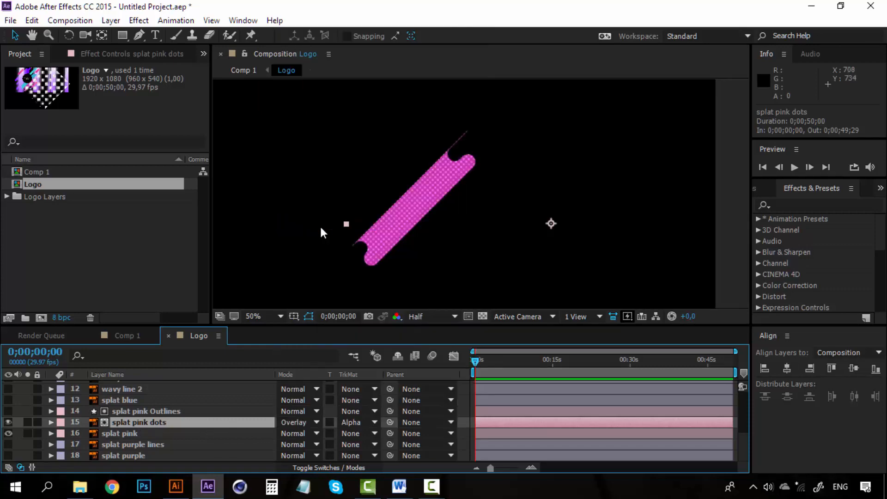
key(slash)
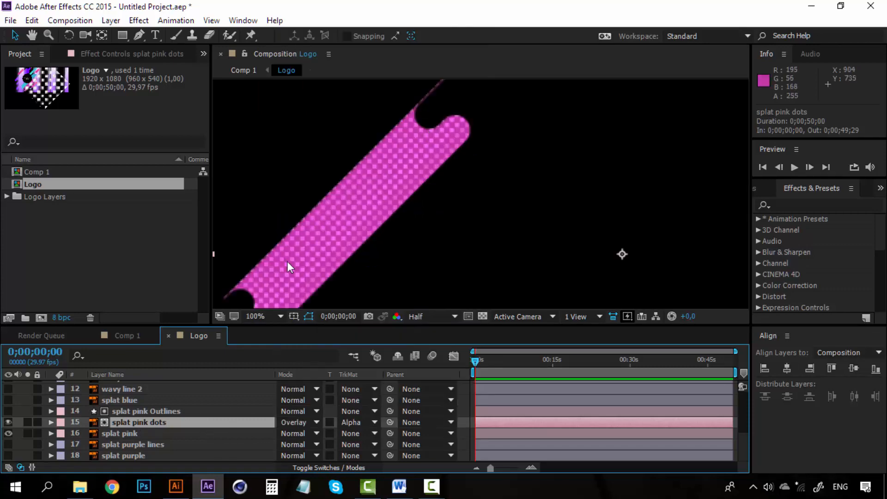
key(comma)
key(period)
key(comma)
key(period)
key(comma)
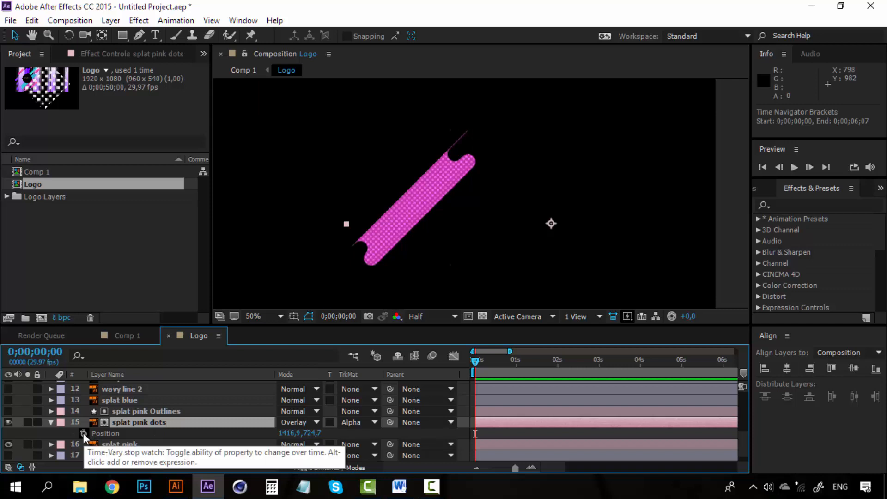
- Add a Position keyframe at 0;00;00;00 to the splat pink dots layer and move the current time to 0;00;05;12
click(83, 434)
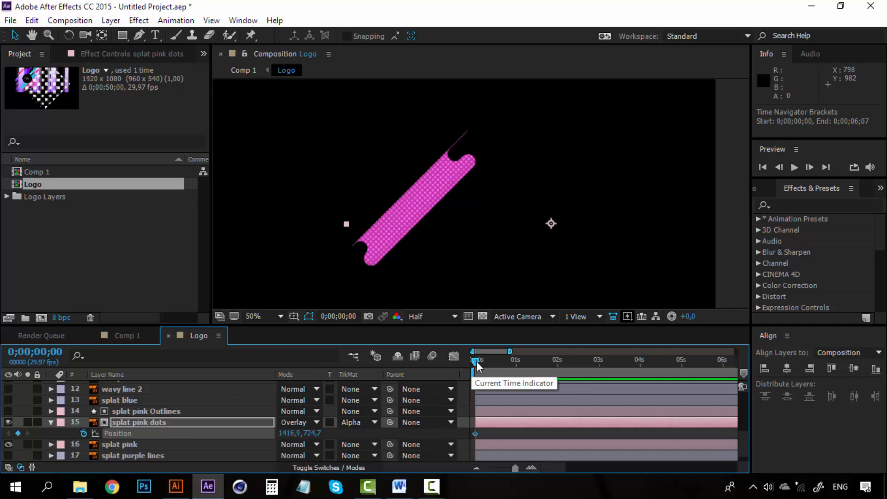
drag(476, 362, 699, 361)
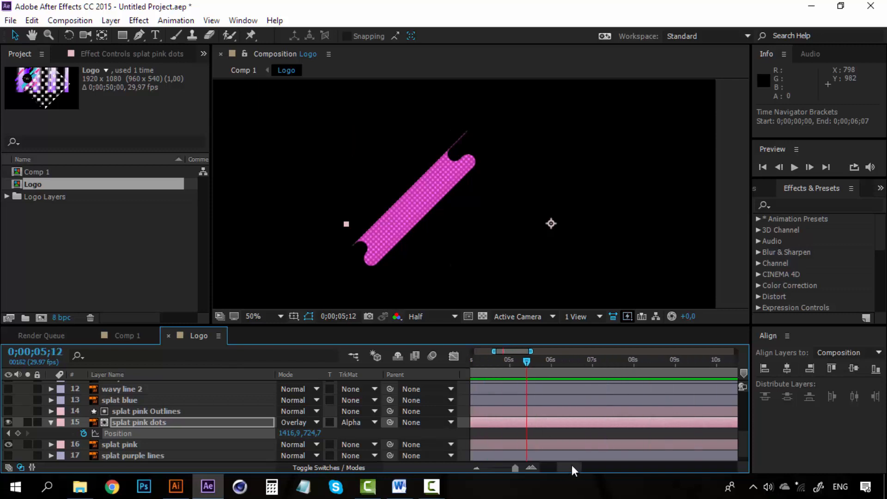
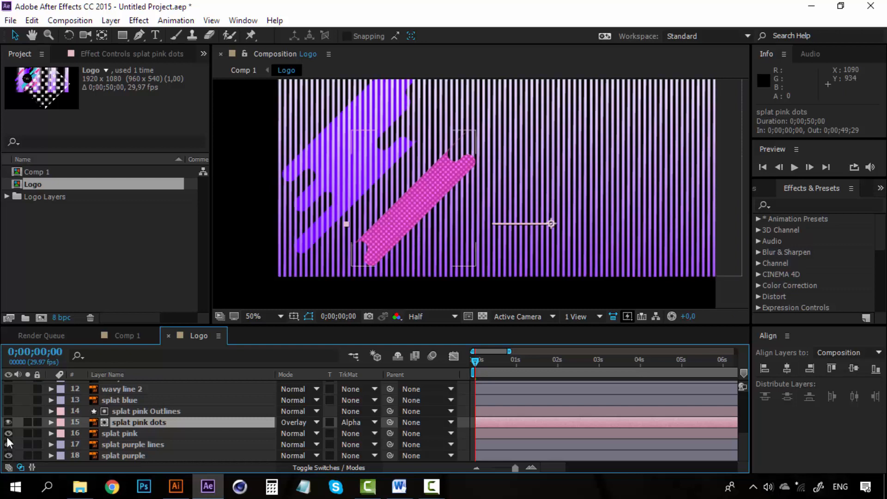
- Hide the splat pink and splat pink dots layers and bring the whole purple splat into view
click(8, 434)
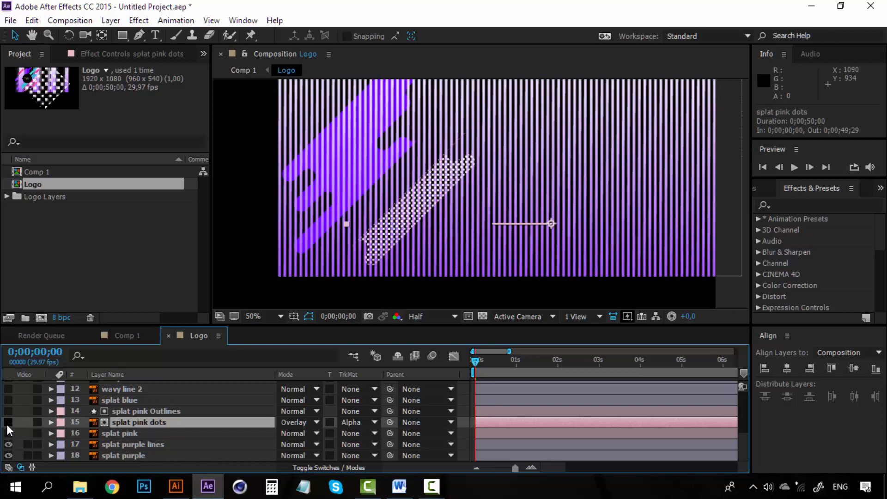
click(8, 422)
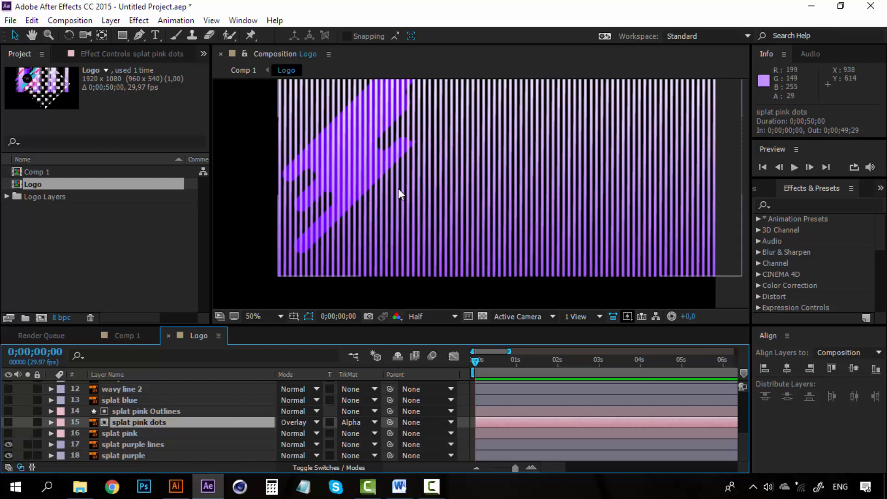
click(427, 203)
key(h)
drag(428, 203, 473, 236)
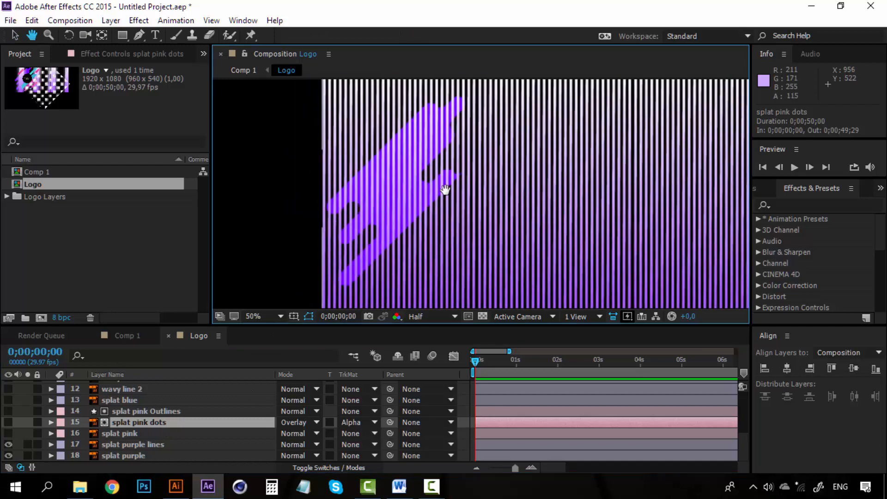
key(v)
- Toggle the visibility of splat purple lines and splat purple to compare the stripe pattern with the purple shape
click(127, 455)
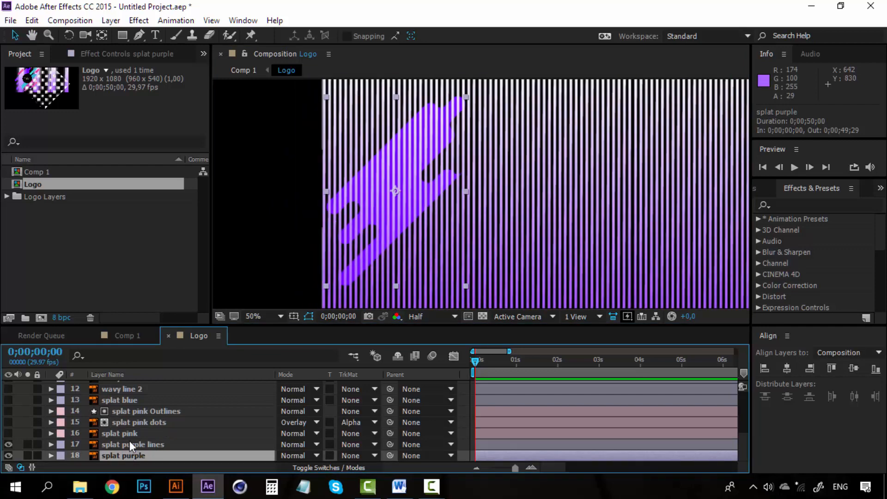
click(132, 444)
click(9, 444)
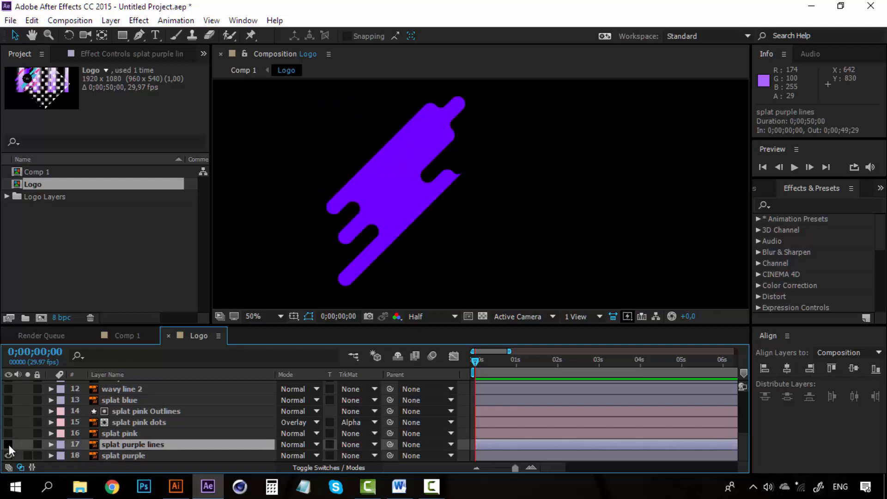
click(9, 445)
click(9, 444)
click(8, 444)
click(9, 445)
click(9, 444)
click(95, 457)
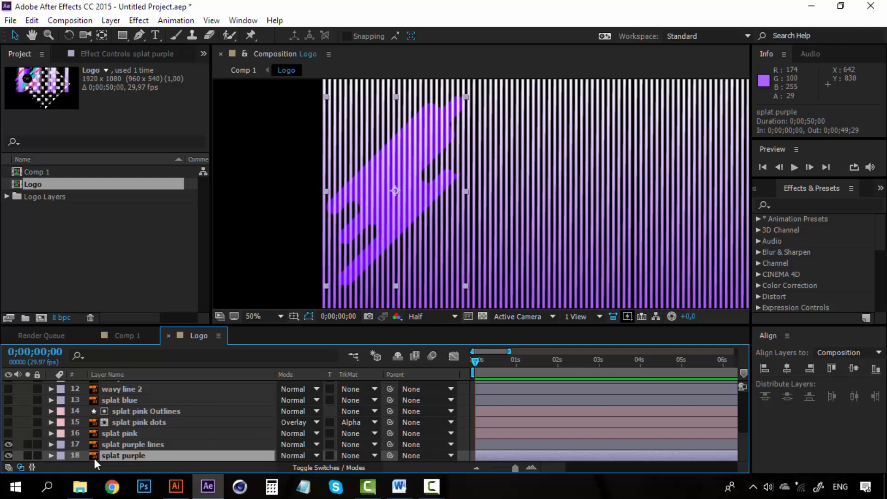
click(9, 455)
click(8, 455)
click(8, 455)
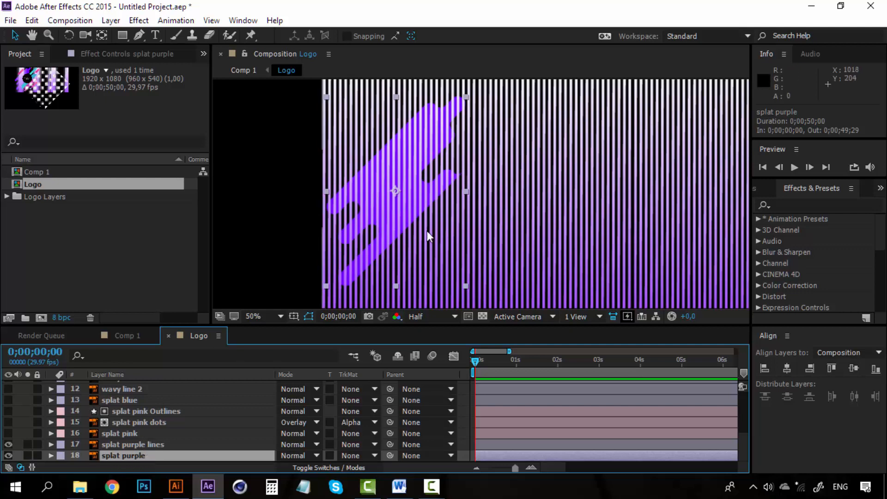
- Create a shape outline layer from the splat purple vector layer
click(137, 445)
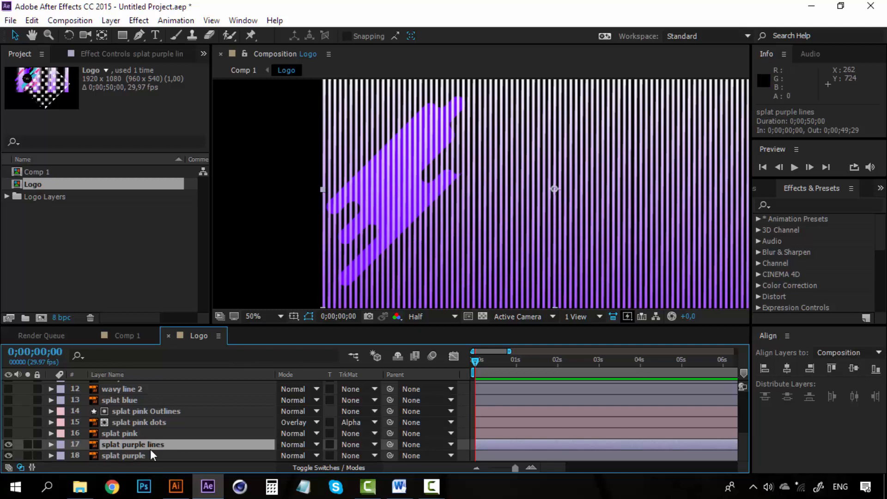
click(143, 455)
click(132, 447)
click(128, 453)
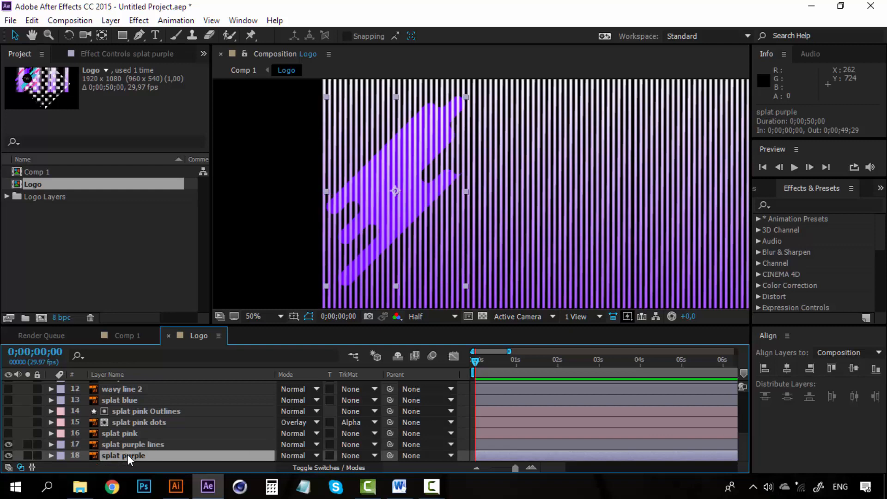
right_click(127, 455)
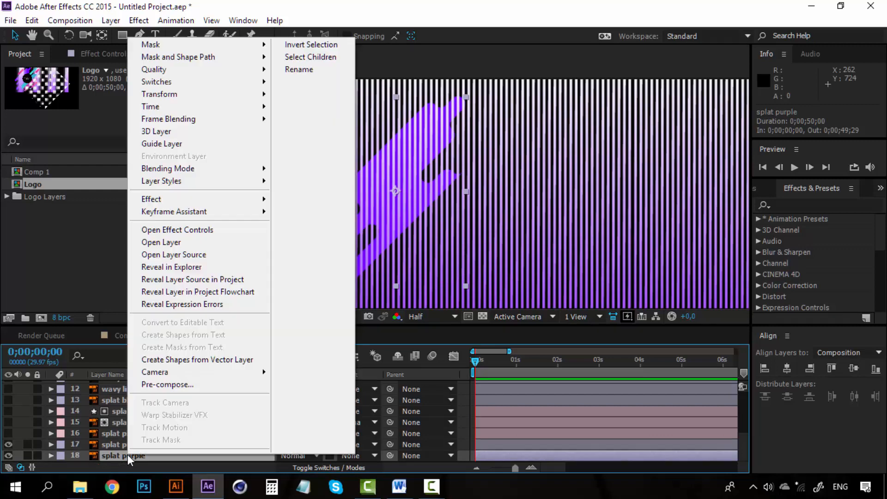
click(179, 362)
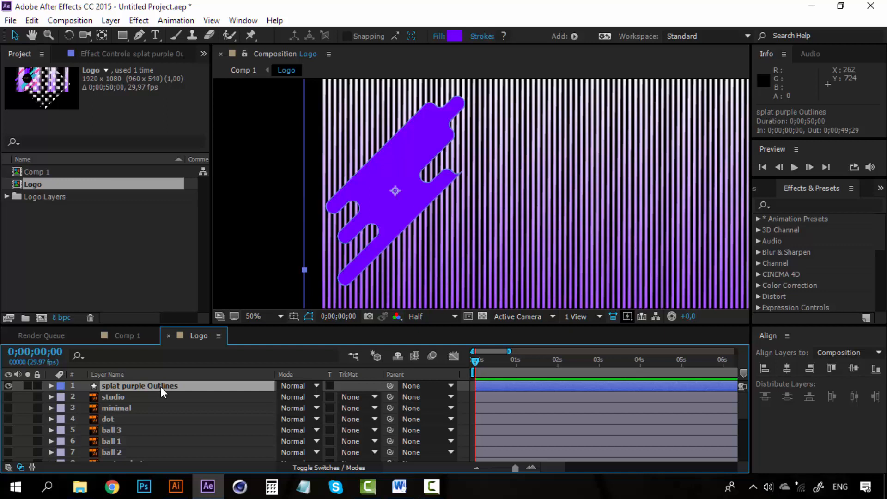
- Place splat purple Outlines directly above splat purple lines and use it as the lines layer's alpha matte
drag(162, 386, 162, 442)
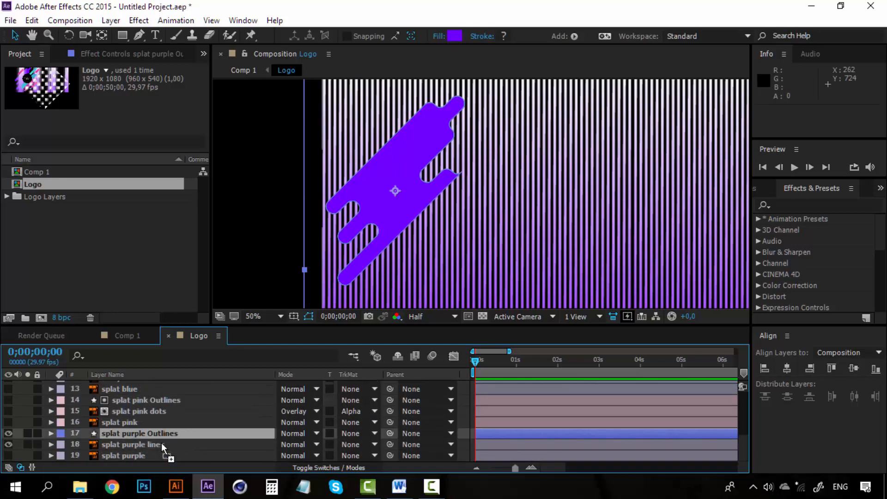
click(162, 443)
click(165, 431)
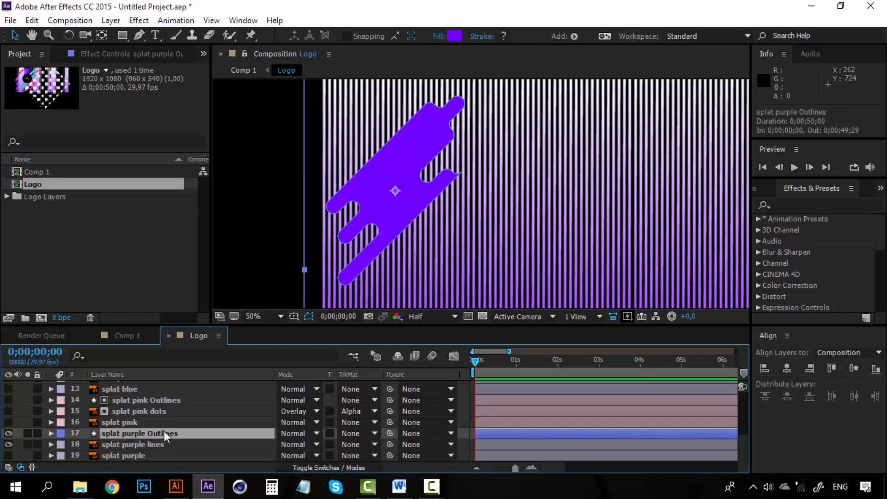
click(159, 445)
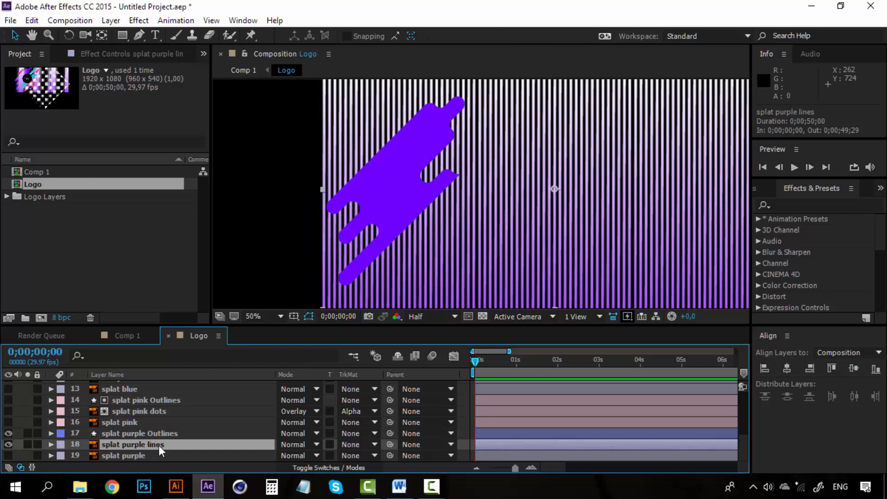
click(362, 442)
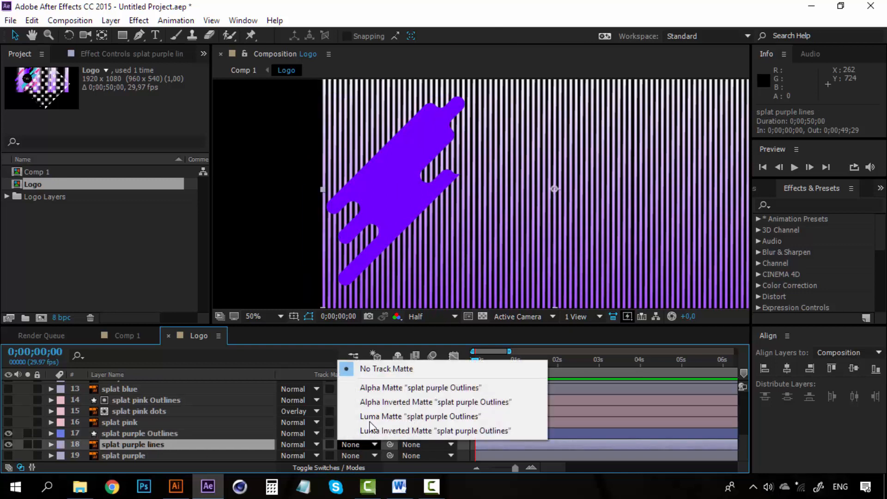
click(383, 388)
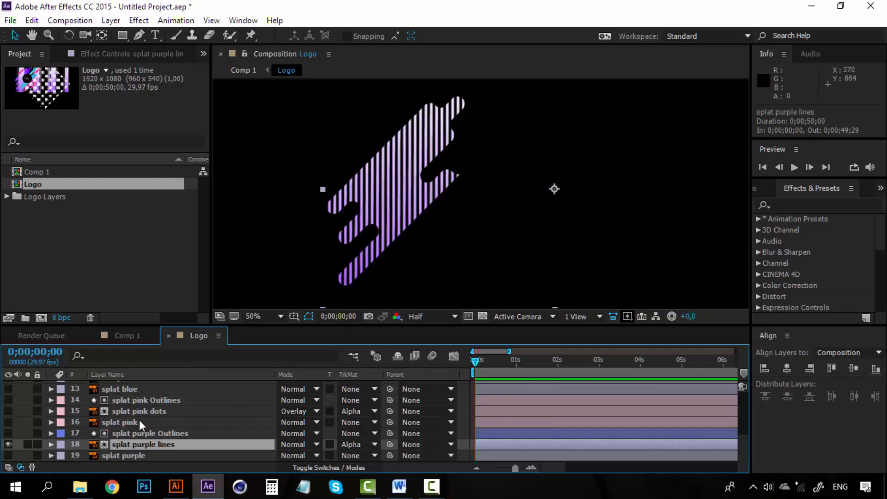
- Make the splat purple layer visible and set the splat purple lines layer's blending mode to Overlay
click(146, 433)
click(124, 455)
click(7, 456)
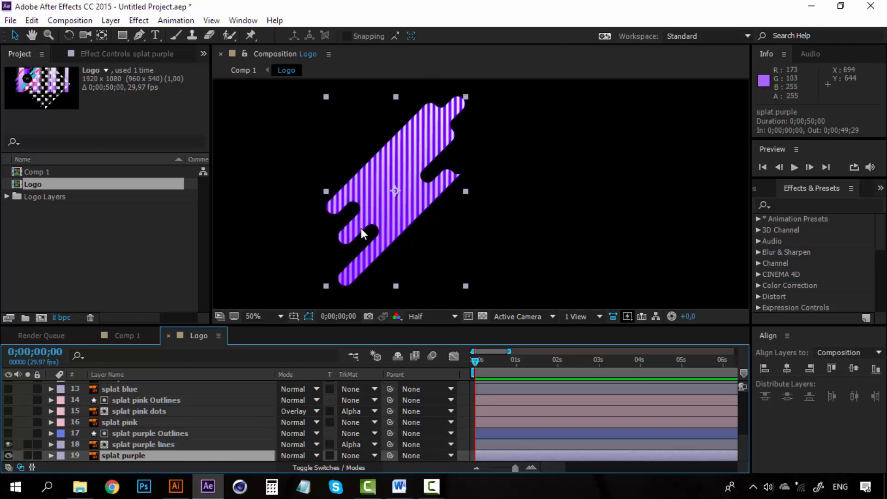
click(209, 445)
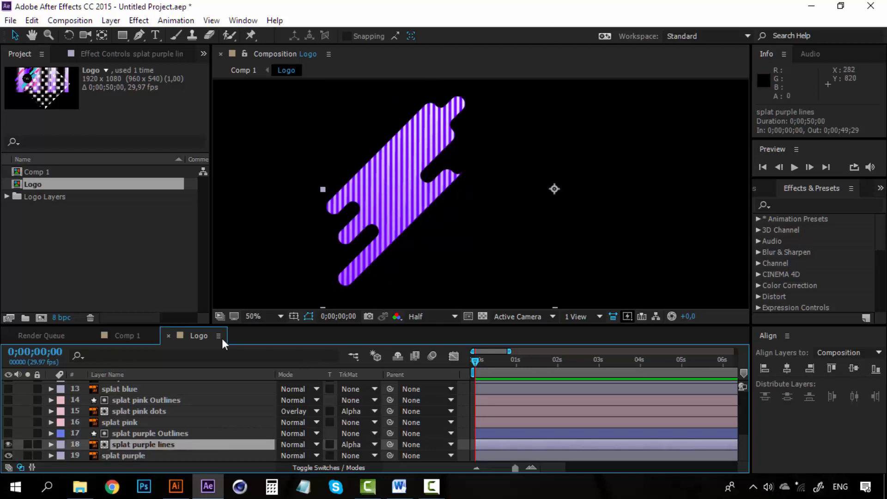
click(315, 444)
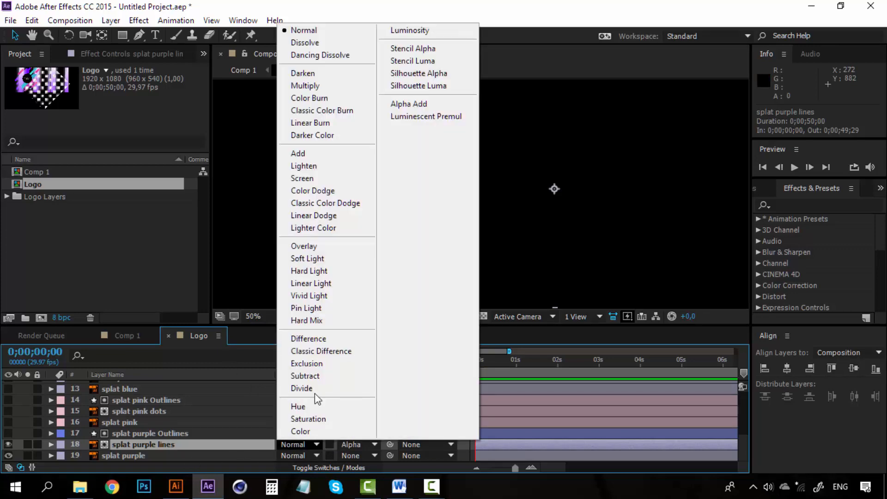
click(317, 245)
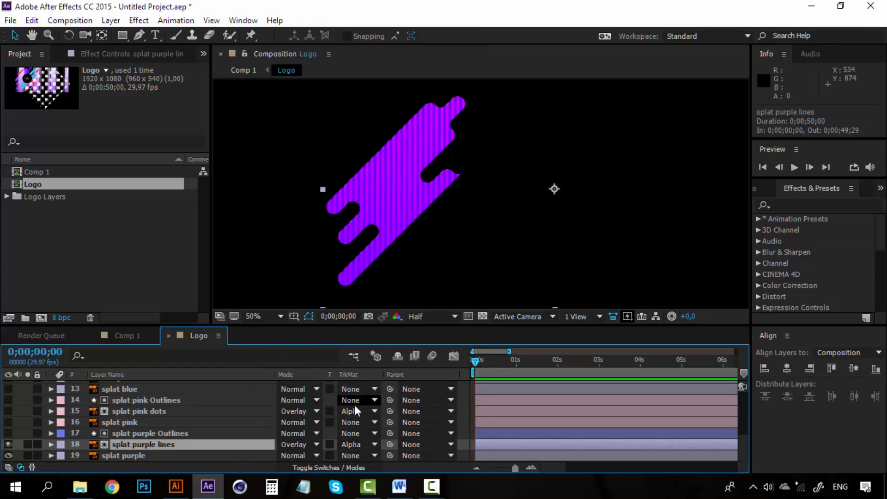
- Add a Position keyframe at 0;00;00;00 to the splat purple lines layer
scroll(305, 194, up, 1)
scroll(307, 195, down, 1)
key(p)
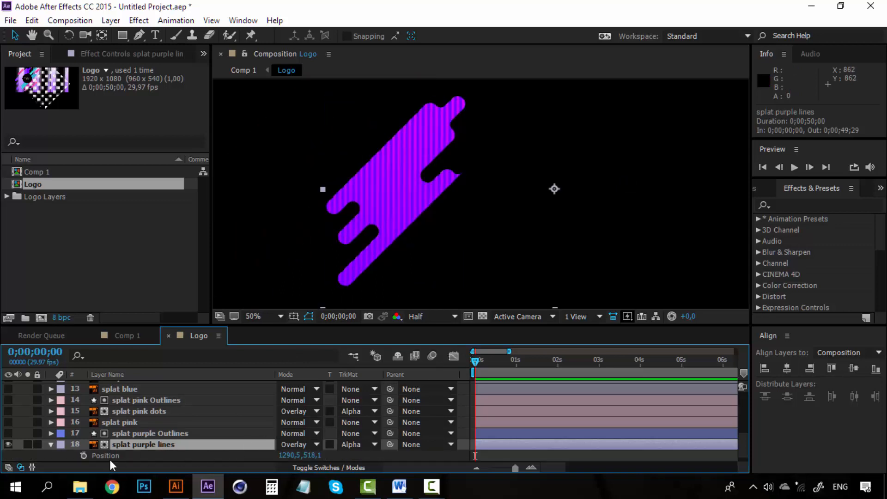
click(84, 456)
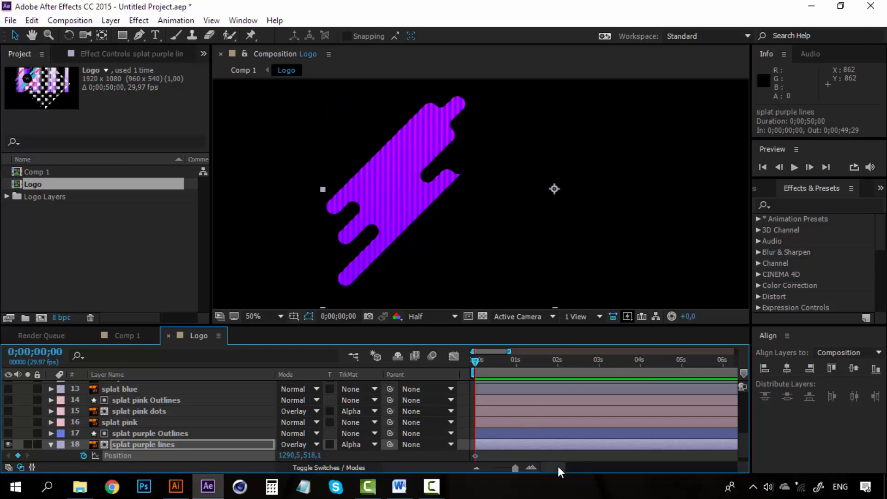
- At 0;00;30;00, move the splat purple lines layer horizontally left to about 354,5, 518,1 to add a second Position keyframe
scroll(573, 432, down, 1)
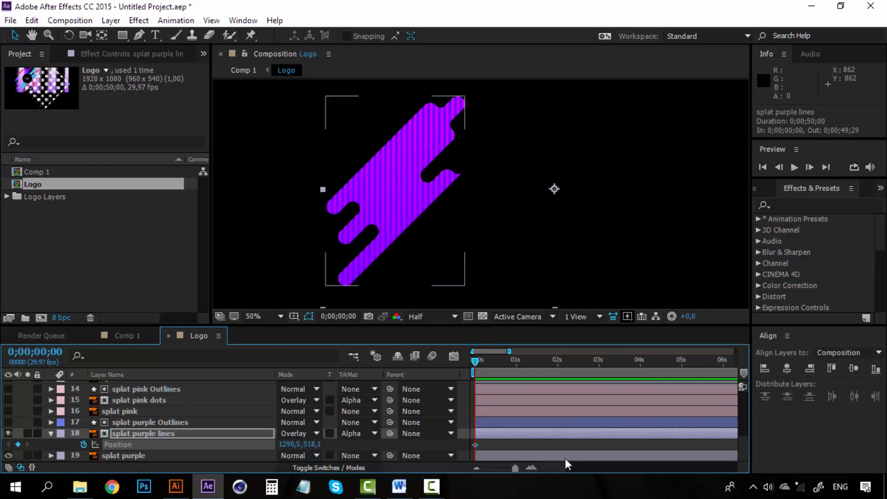
drag(556, 471, 656, 464)
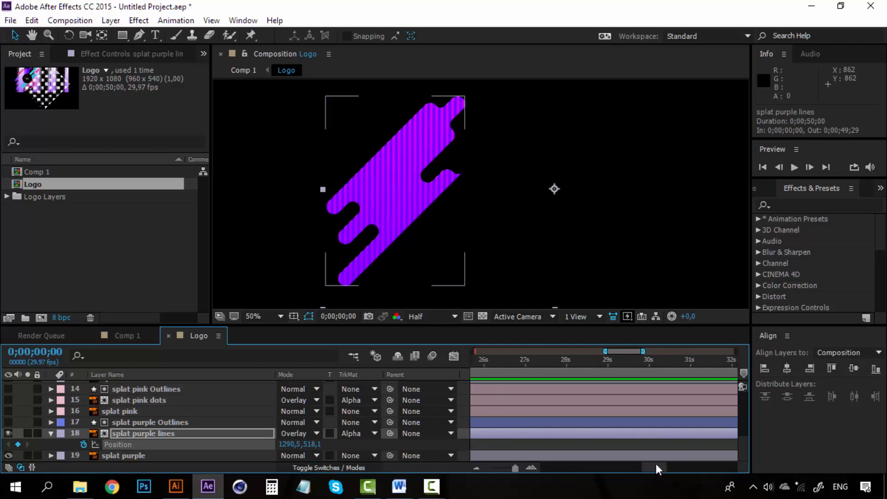
click(636, 363)
scroll(508, 201, down, 2)
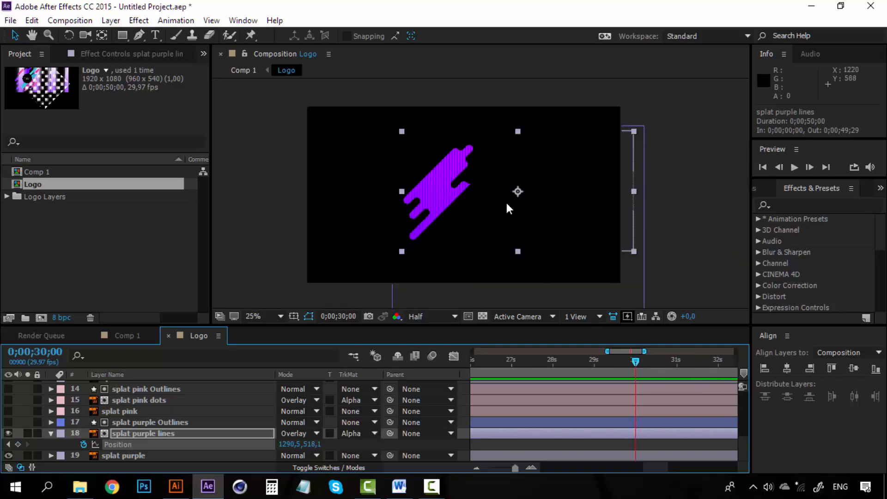
drag(452, 197, 450, 197)
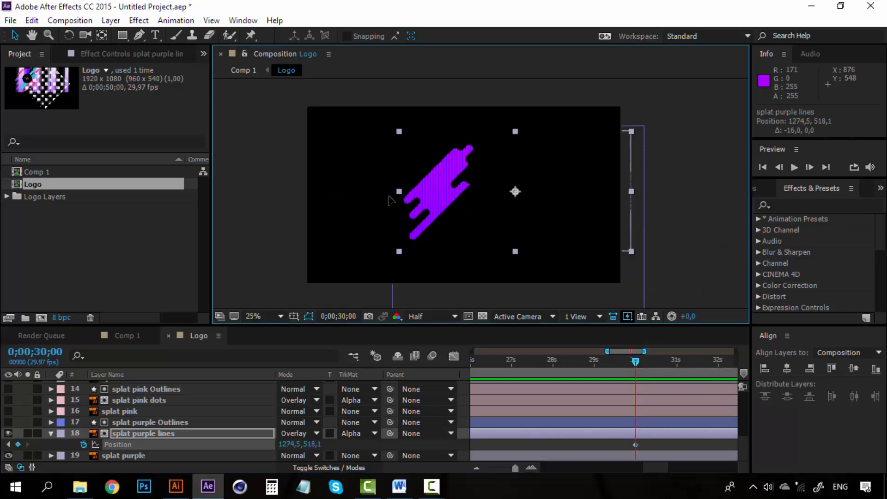
drag(389, 199, 300, 198)
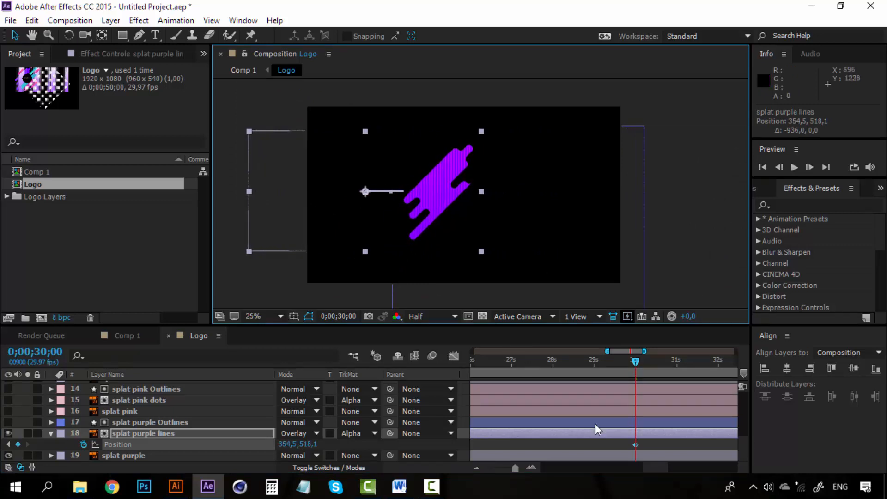
- Return to 0;00;00;00 and preview the stripe movement inside the purple splat
drag(650, 469, 545, 459)
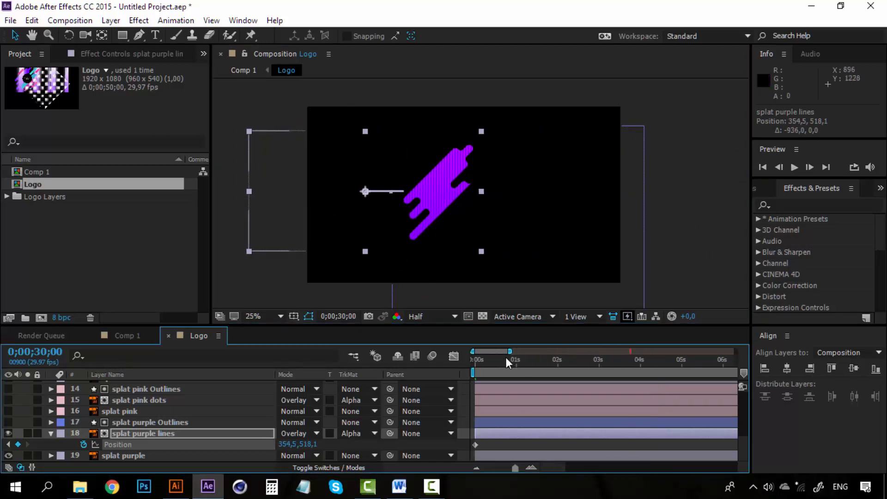
drag(505, 360, 460, 360)
key(space)
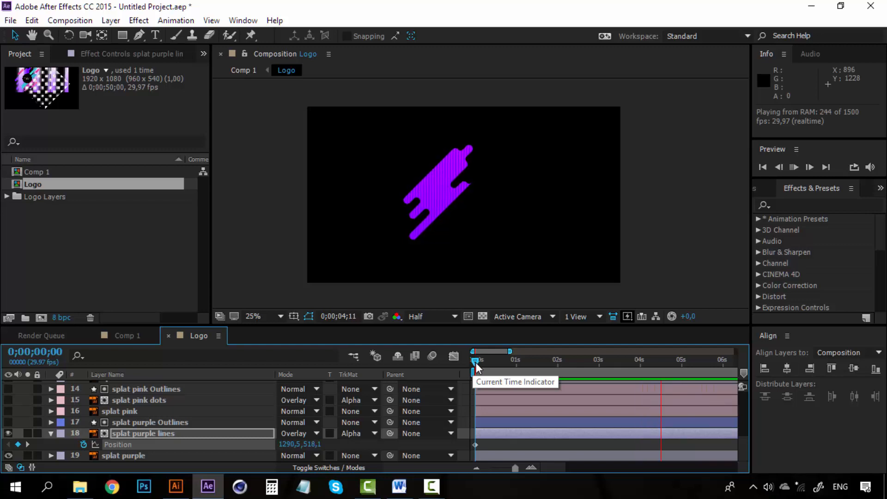
key(space)
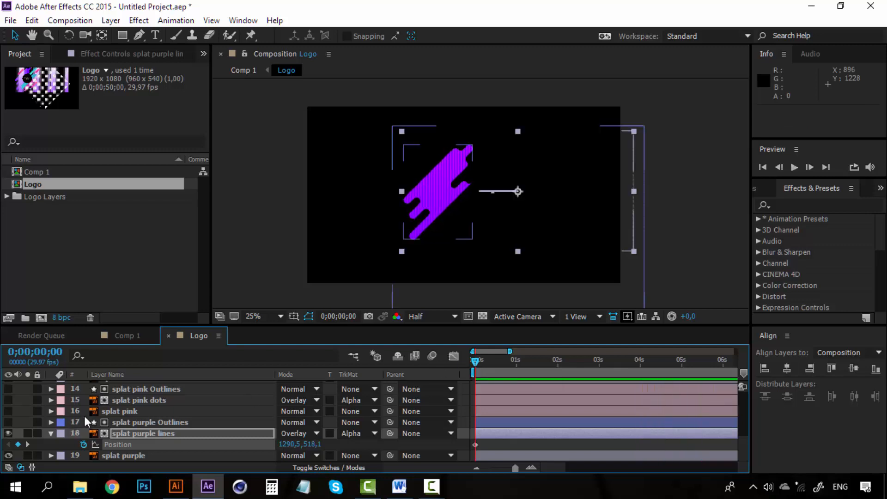
- Set the Logo composition's background color to white (FFFFFF)
click(88, 20)
click(126, 52)
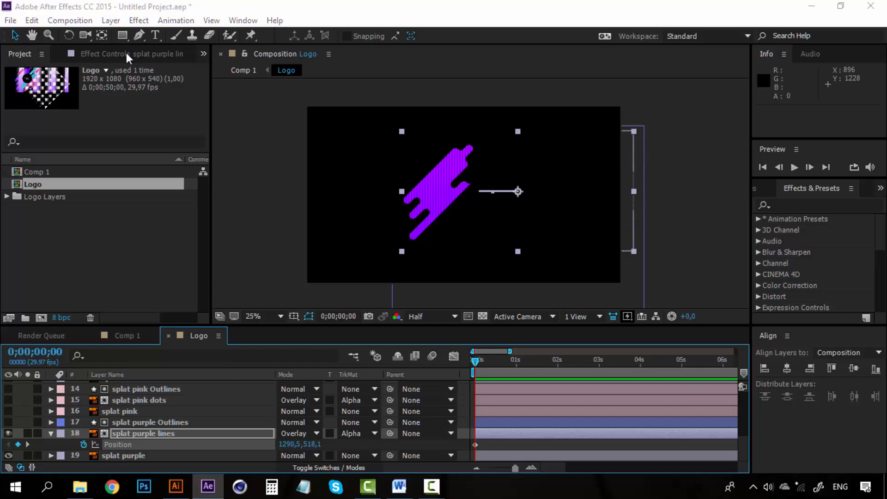
click(599, 362)
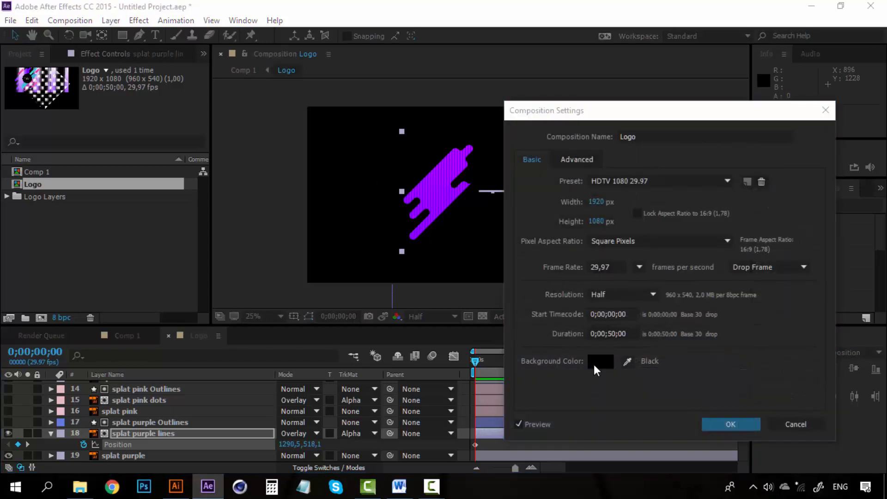
click(146, 243)
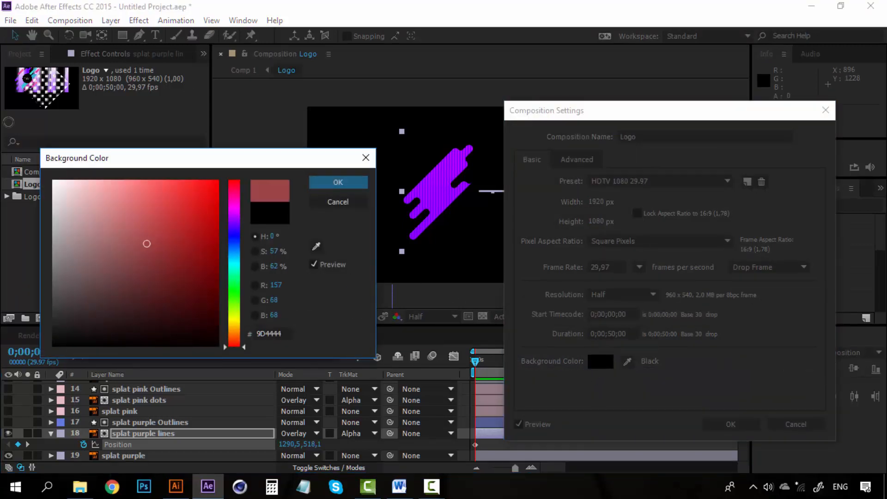
click(54, 181)
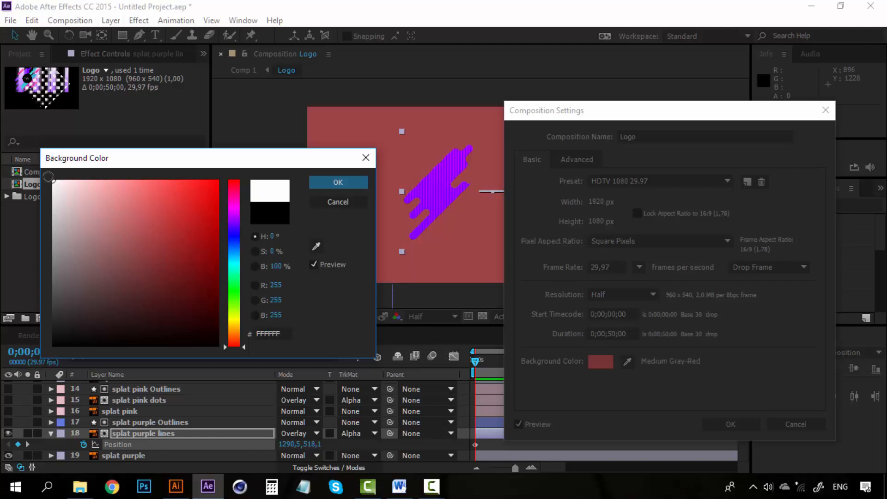
click(345, 184)
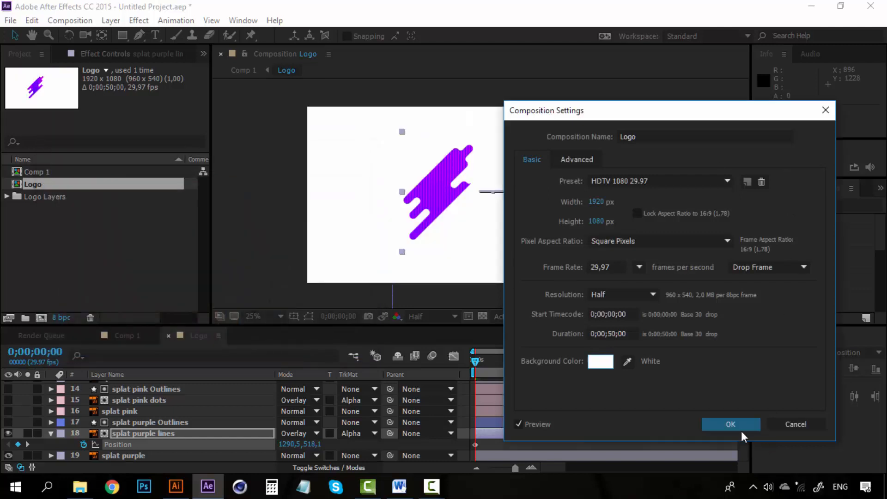
click(733, 425)
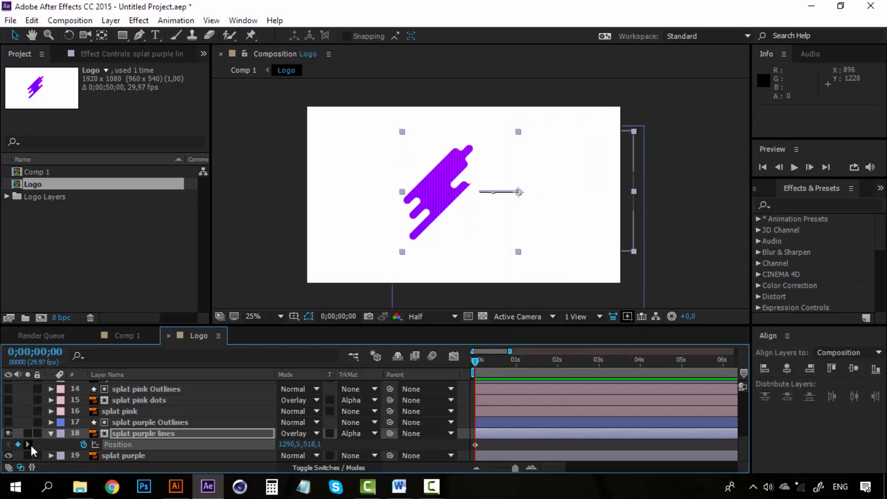
- Collapse the splat purple lines layer's properties and select the splat purple Outlines layer
key(ctrl+shift+a)
click(51, 434)
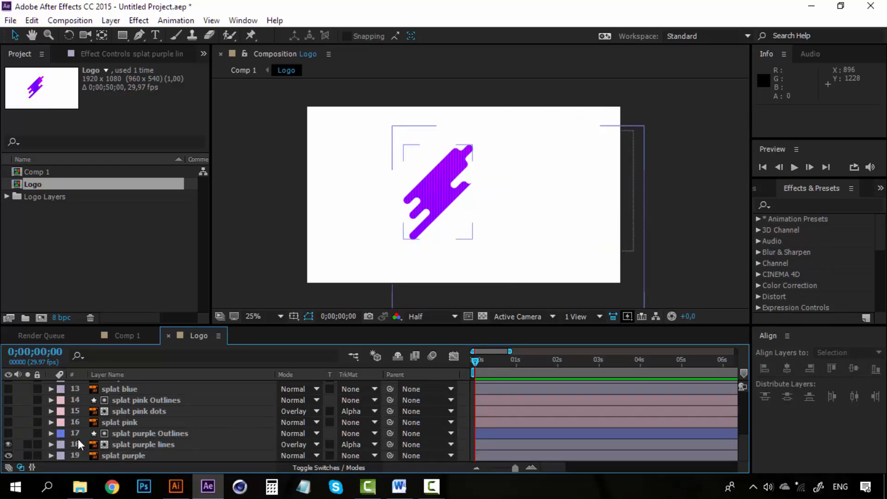
click(130, 434)
click(166, 401)
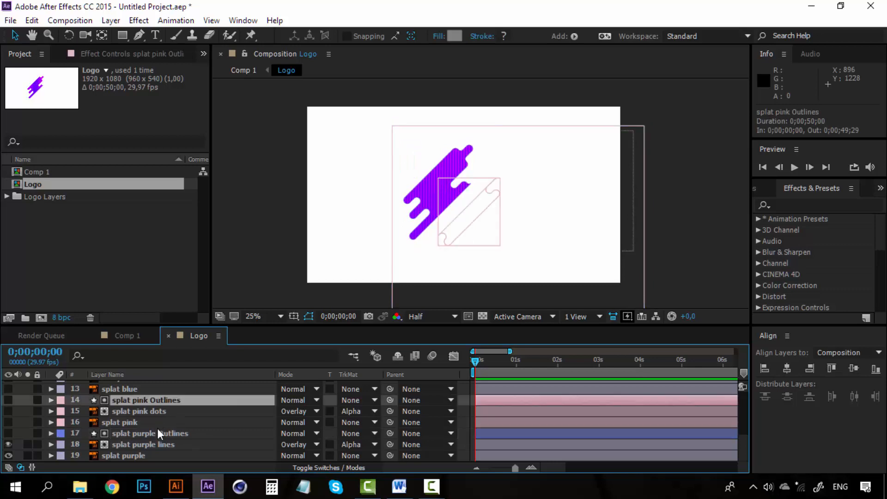
click(157, 433)
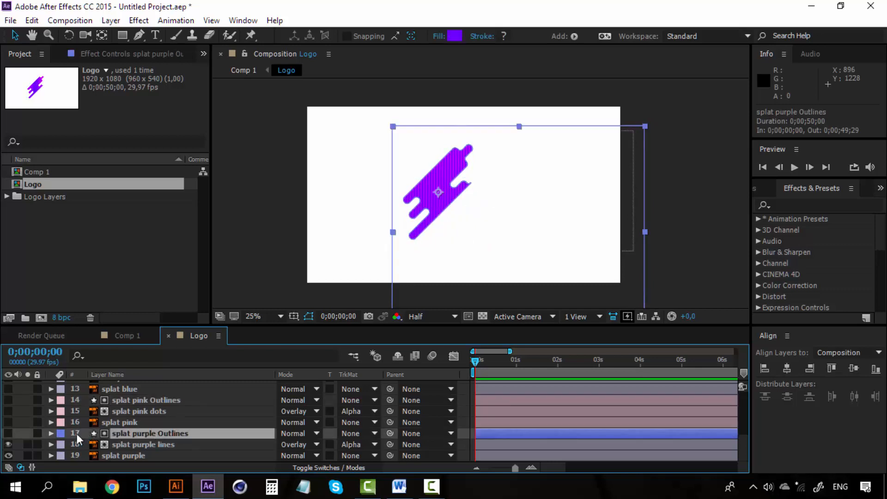
- Make splat pink, splat pink dots and all layers from splat blue up to studio visible, leaving the matte outlines hidden
click(8, 421)
click(8, 410)
scroll(10, 411, up, 3)
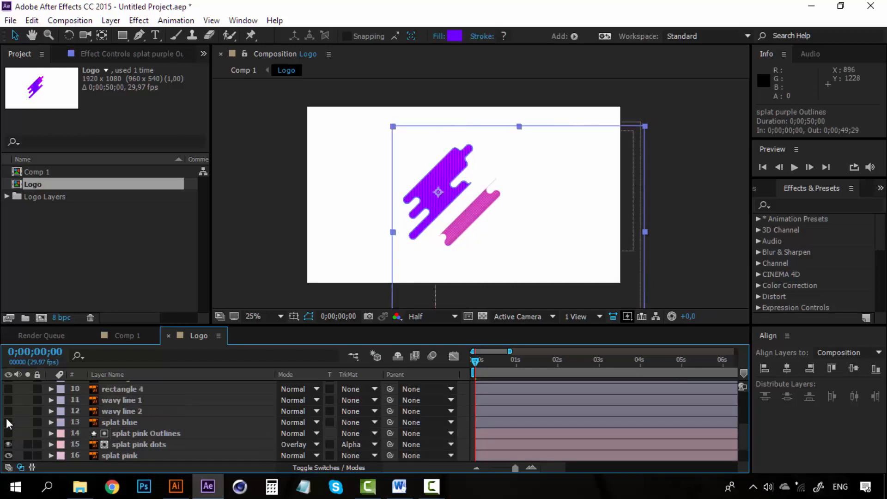
drag(7, 420, 10, 393)
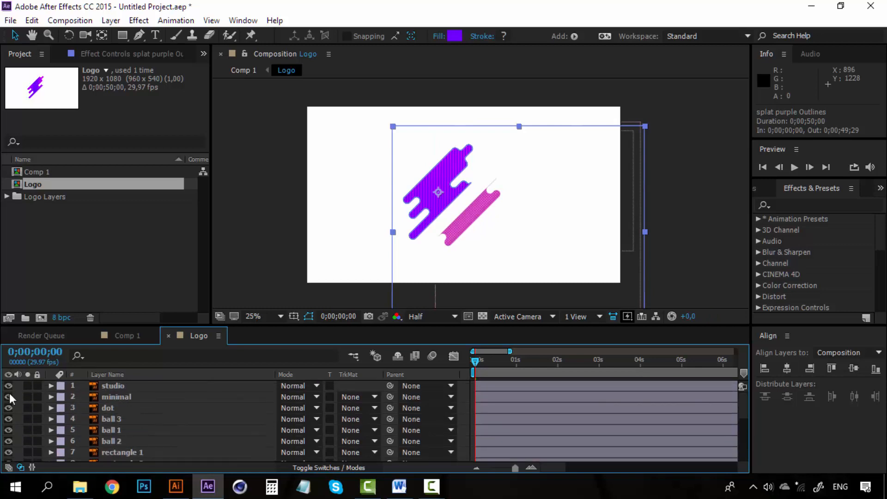
click(672, 184)
scroll(469, 178, up, 2)
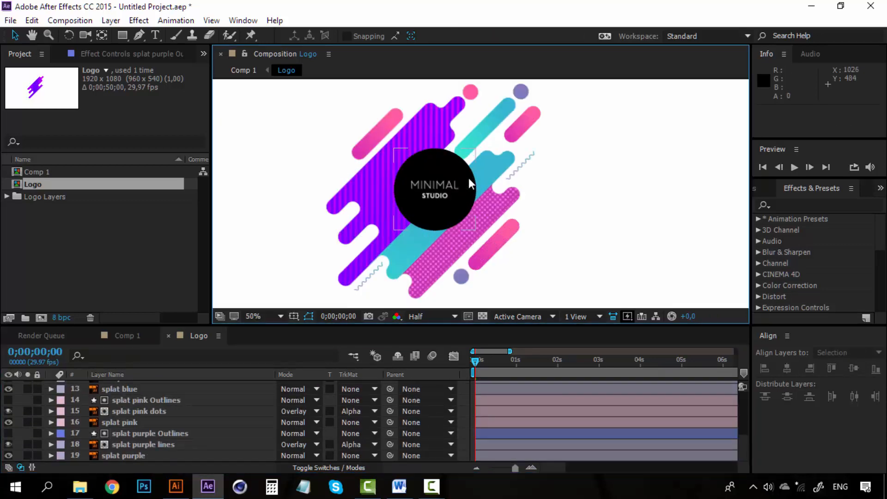
- Preview the complete logo animation from 0;00;00;00 with all the splats shown together on the white background
scroll(469, 178, down, 2)
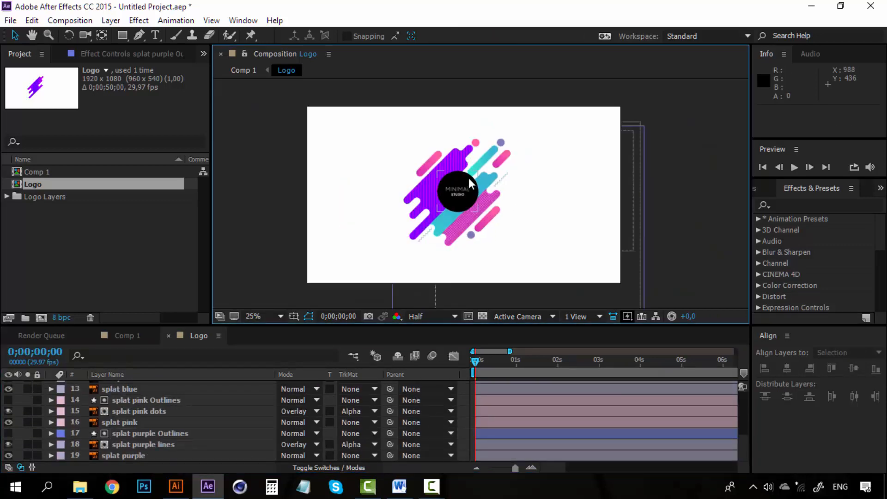
click(473, 360)
key(space)
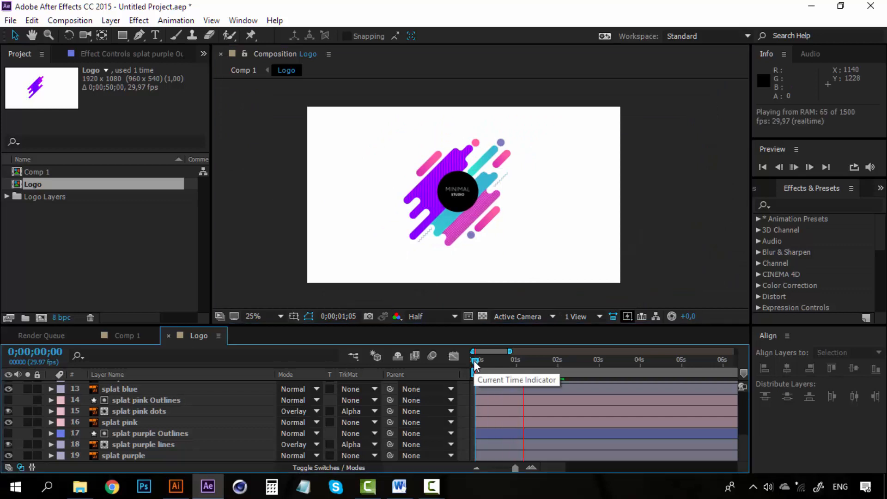
scroll(465, 237, up, 2)
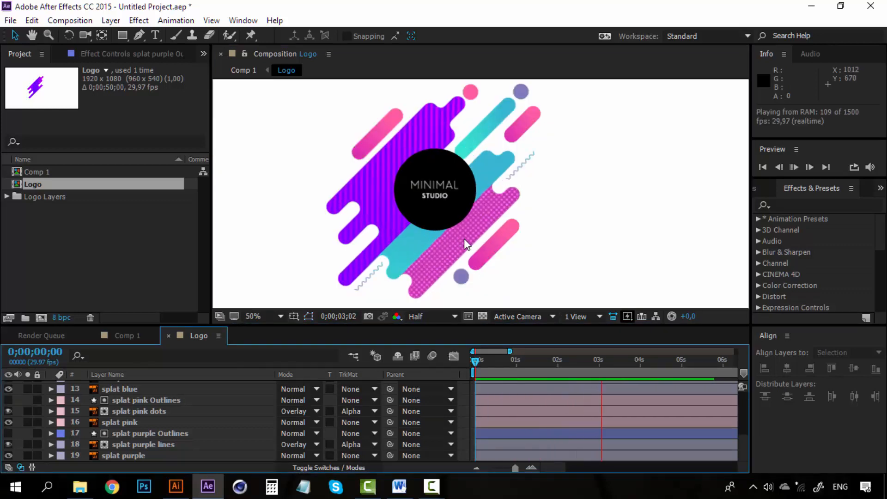
scroll(459, 231, down, 2)
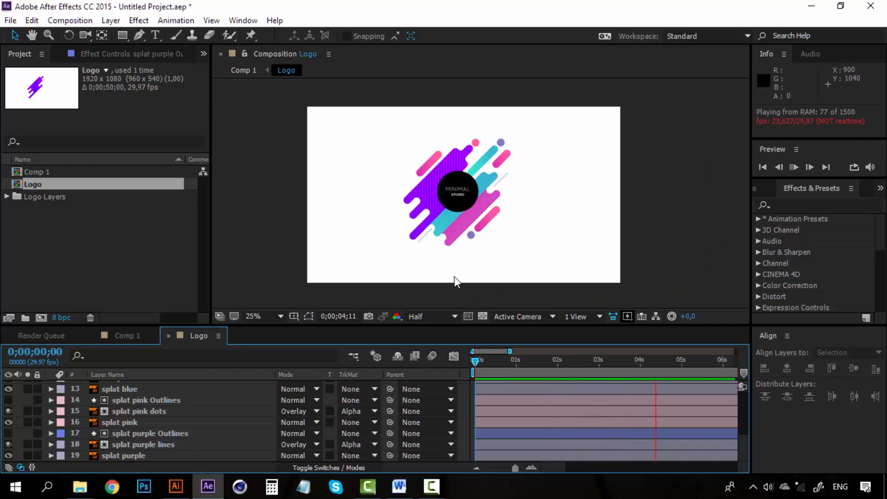
click(475, 361)
- Replay the Logo composition from its start several times to examine the moving stripes and dots inside the purple and pink splats
scroll(465, 224, up, 1)
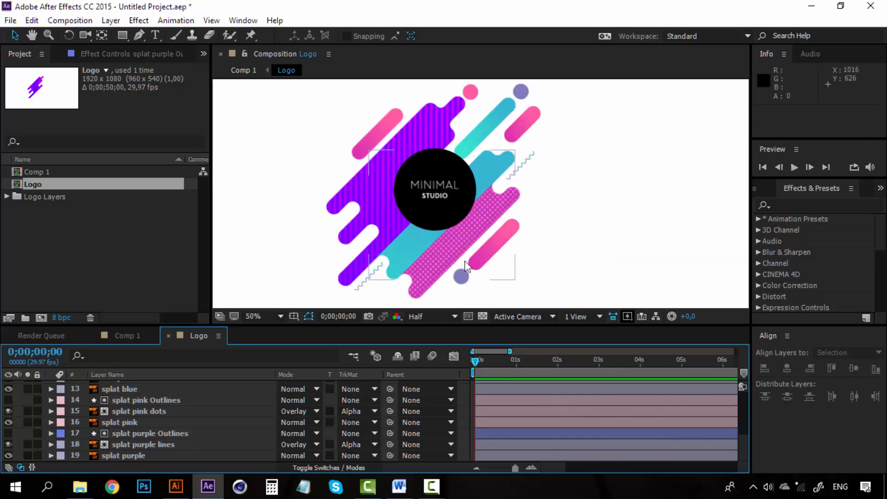
key(space)
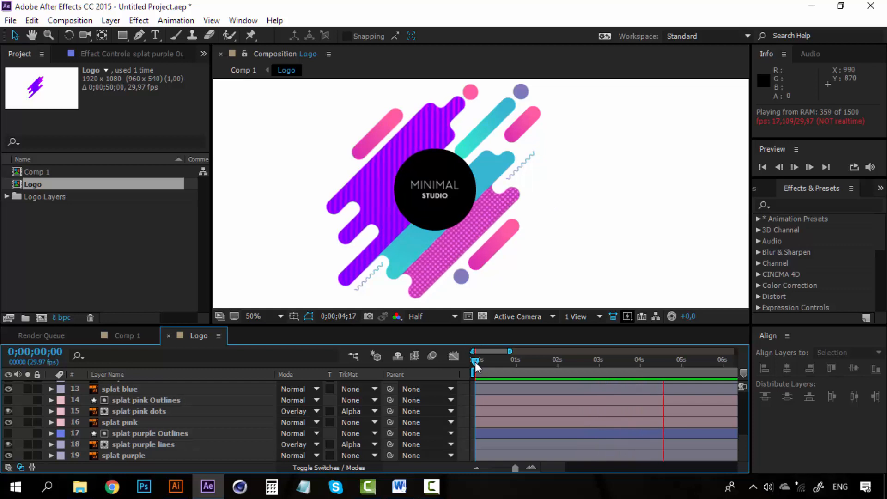
key(space)
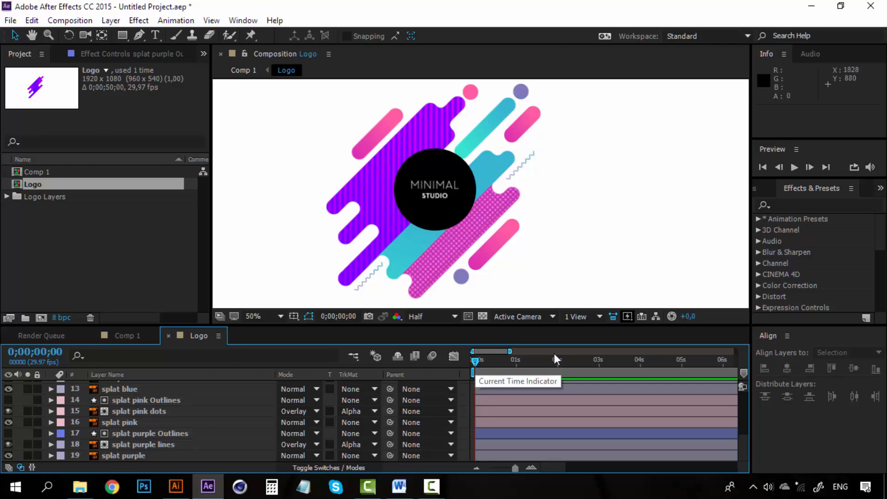
key(space)
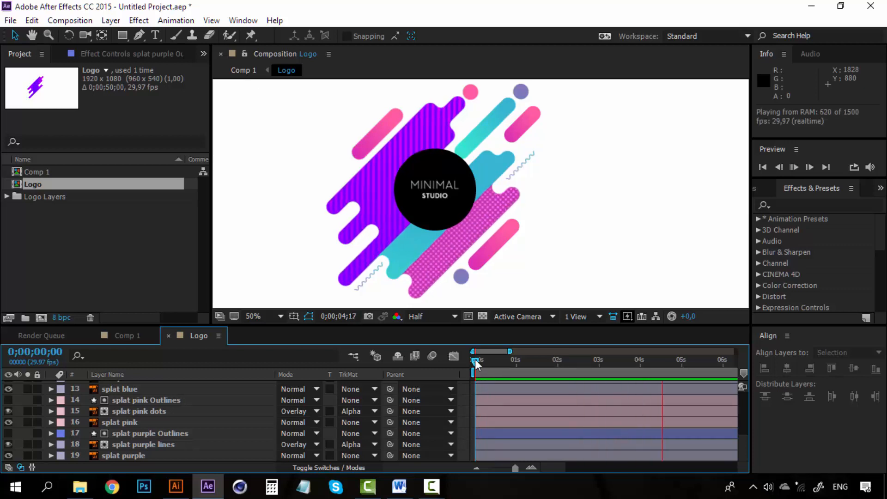
key(space)
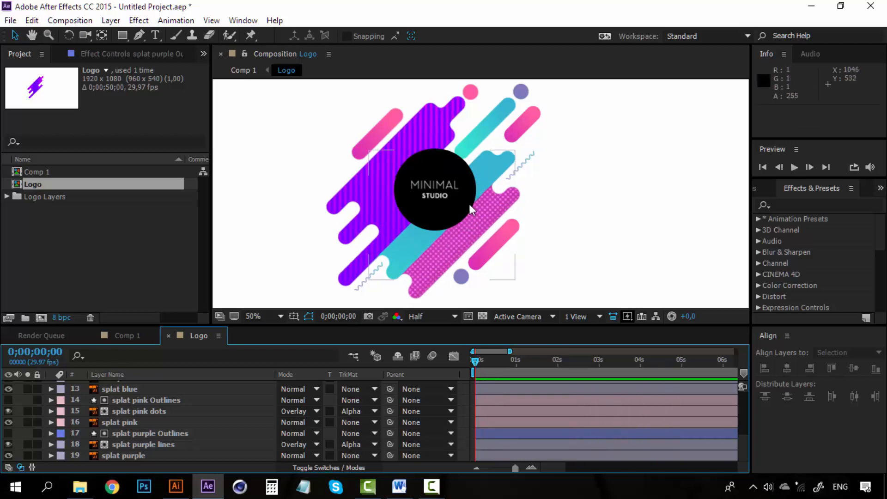
key(space)
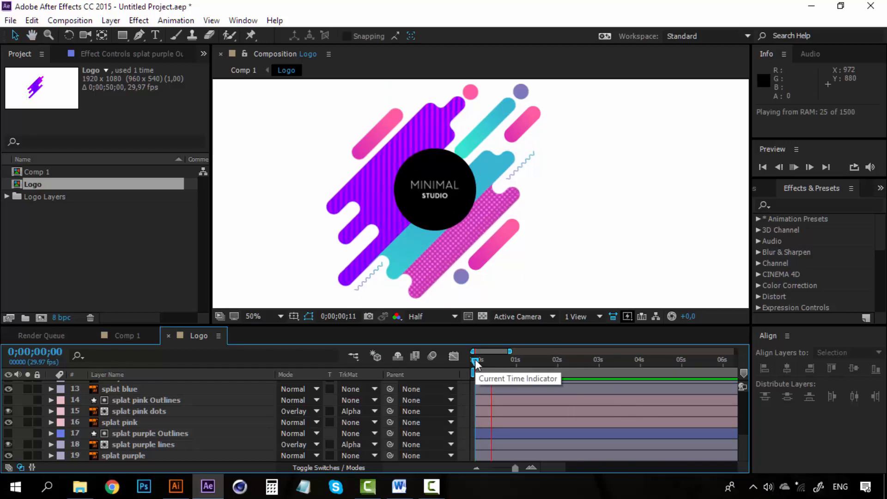
key(space)
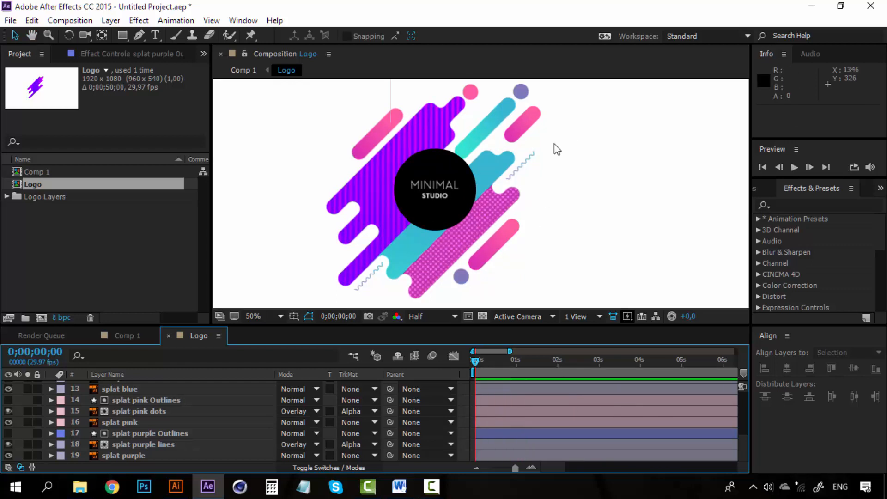
scroll(553, 143, down, 2)
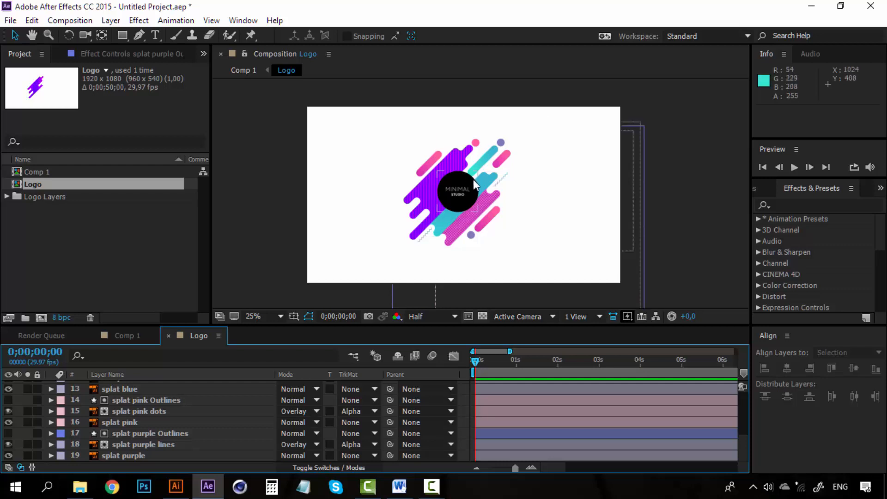